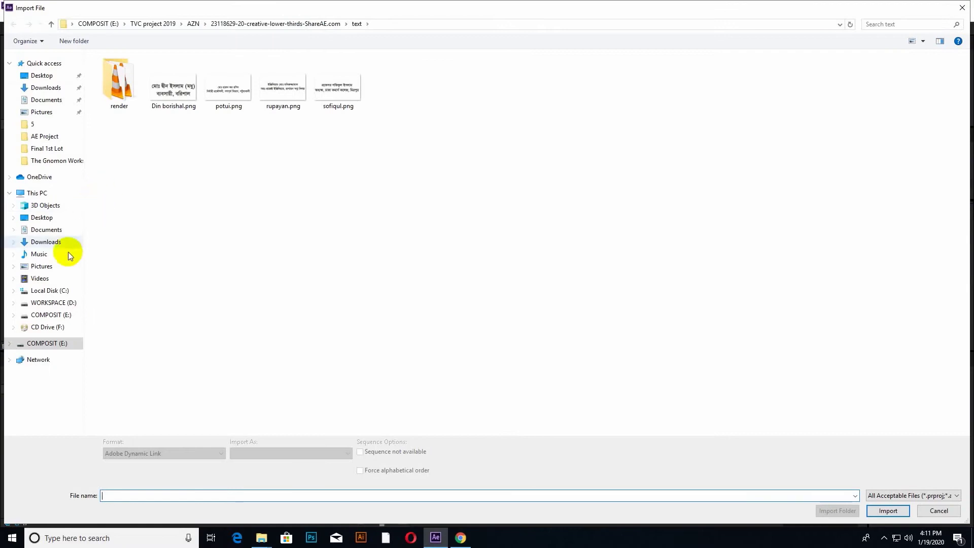
# Import 6331x3056_px_boat_landscape_Matte_Painting_mountains_river_Stream_waterfall-1408667.jpg from the matte painting folder under D:, Backup, my model.
pyautogui.click(58, 303)
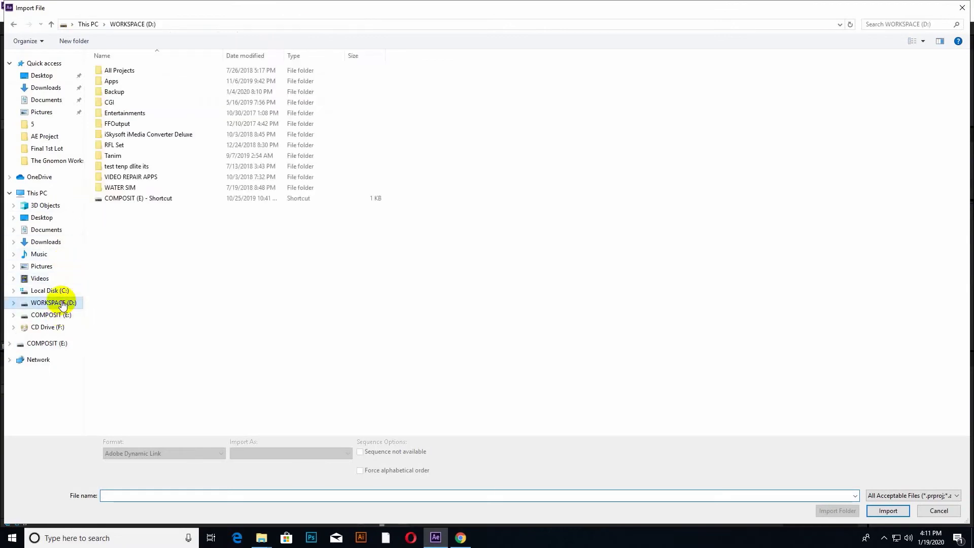
pyautogui.doubleClick(114, 99)
pyautogui.scroll(-3, 135, 152)
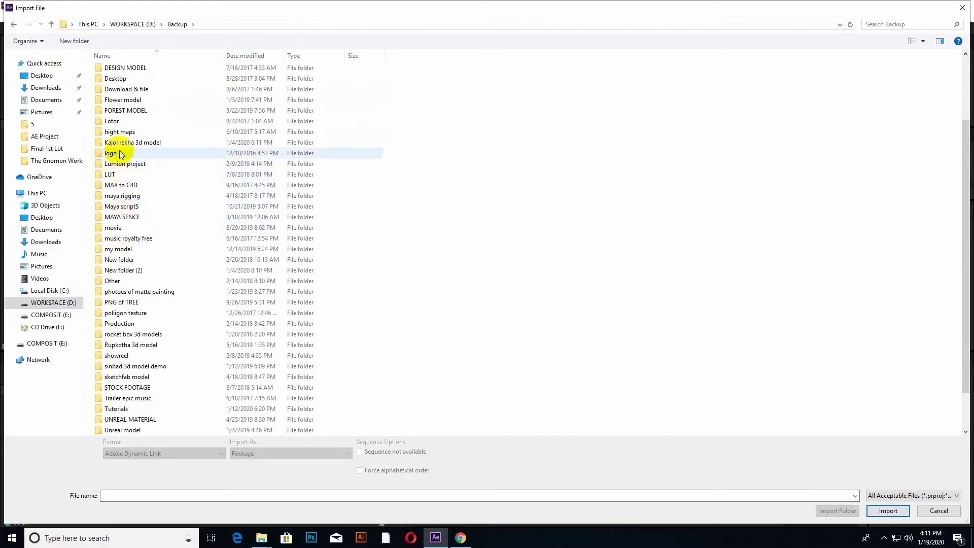
pyautogui.doubleClick(120, 249)
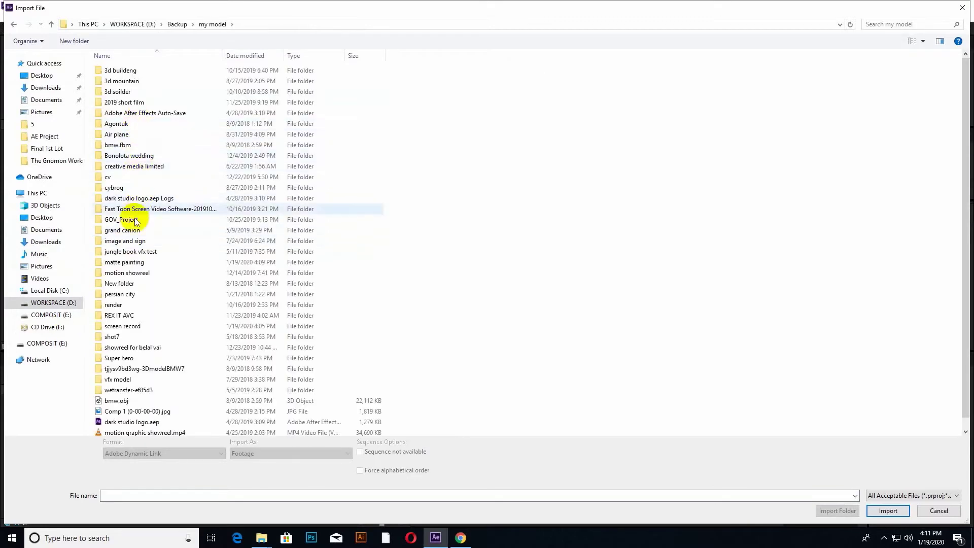
pyautogui.click(128, 261)
pyautogui.doubleClick(127, 262)
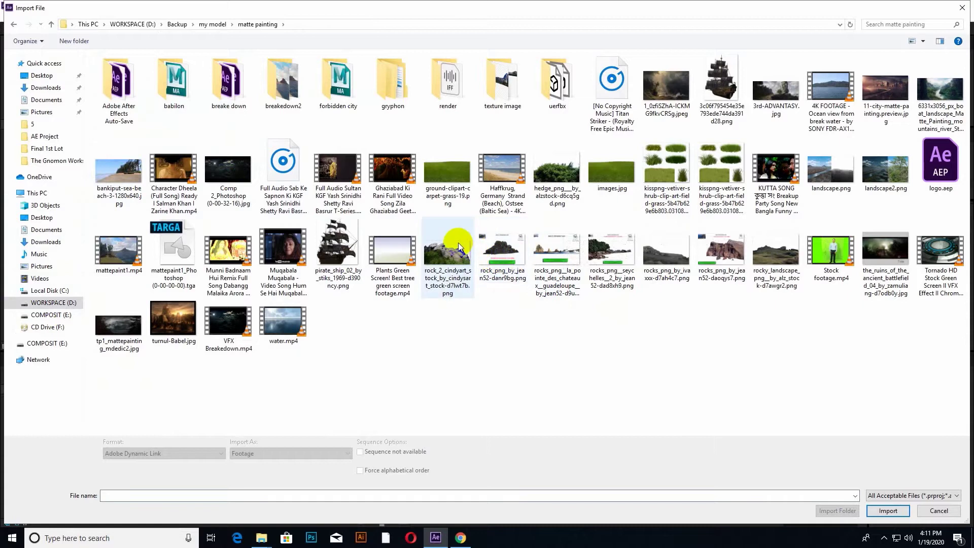
pyautogui.click(928, 94)
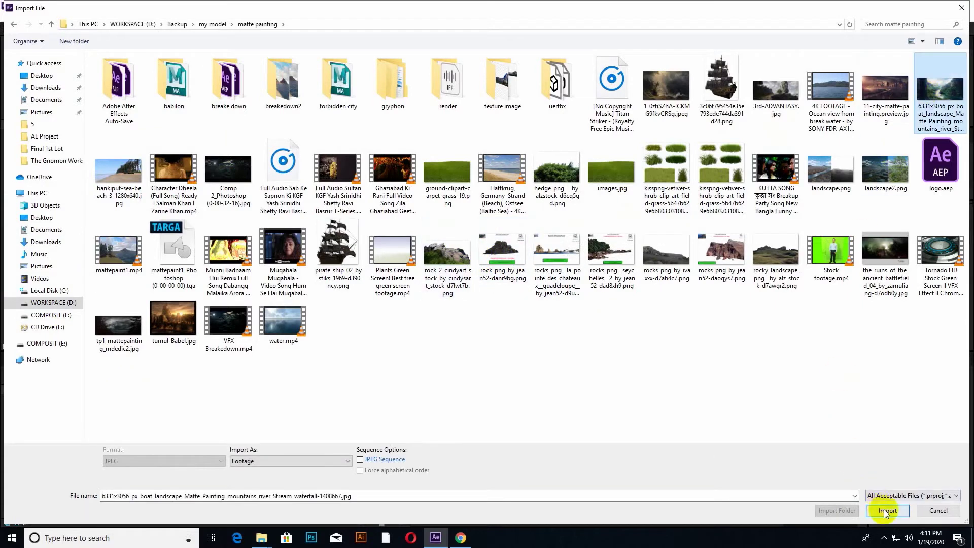
pyautogui.click(887, 510)
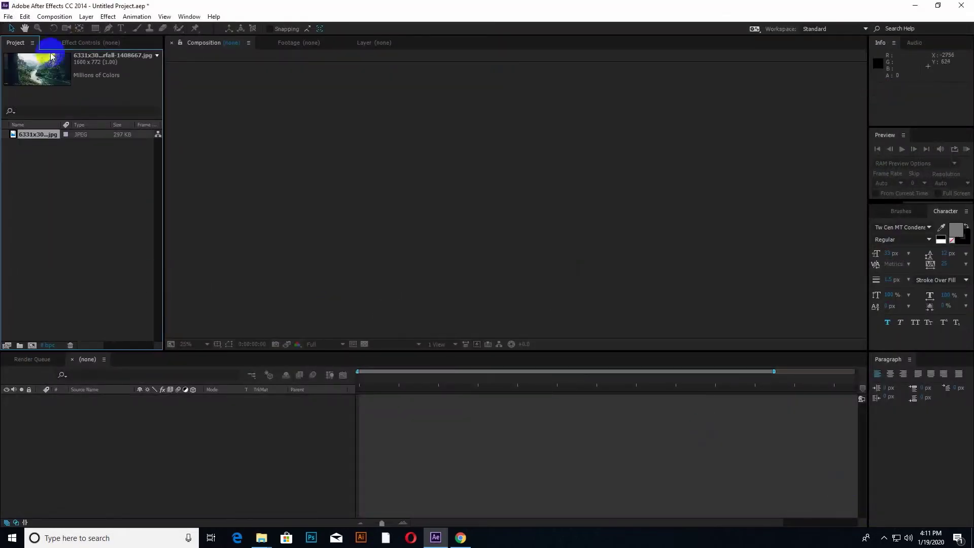
# Create a new composition using the HDTV 1080 25 preset.
pyautogui.click(56, 18)
pyautogui.click(64, 28)
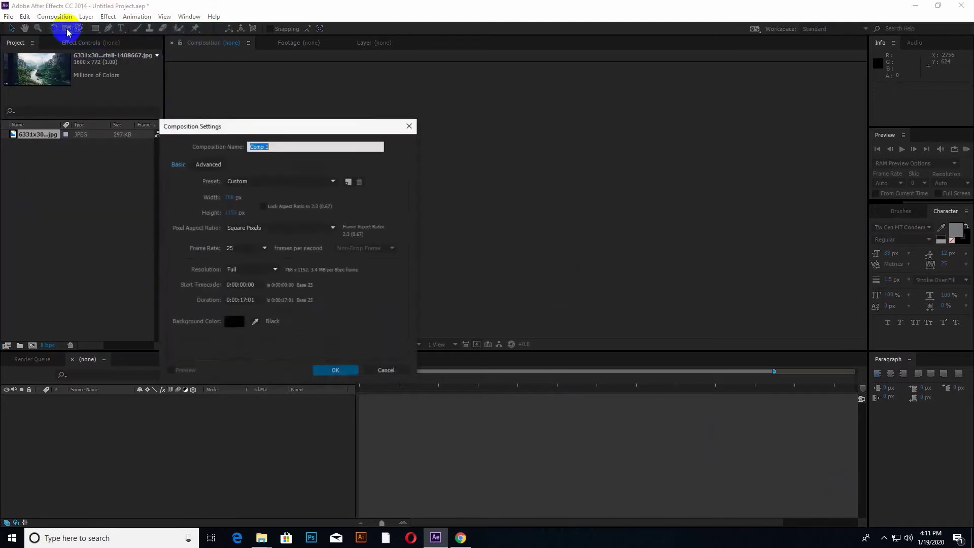
pyautogui.click(248, 182)
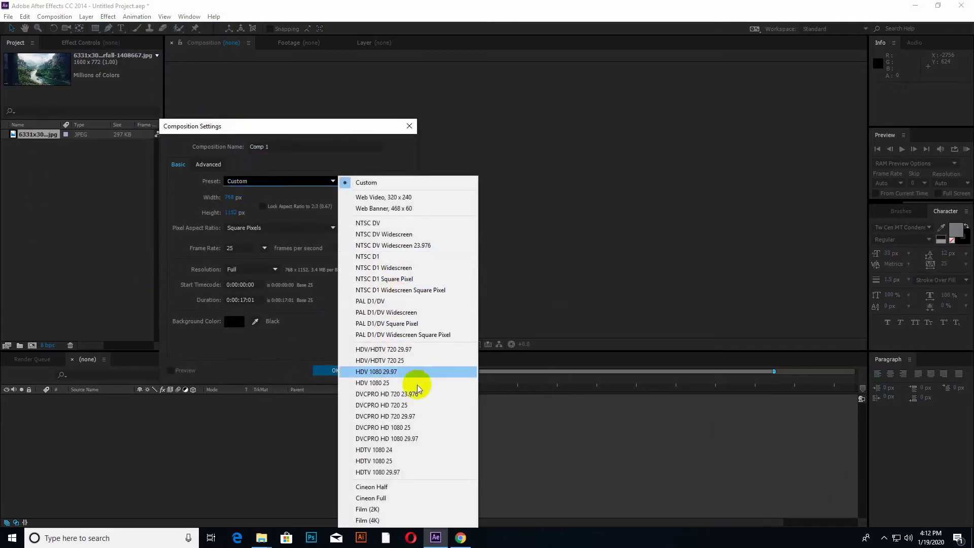
pyautogui.click(381, 462)
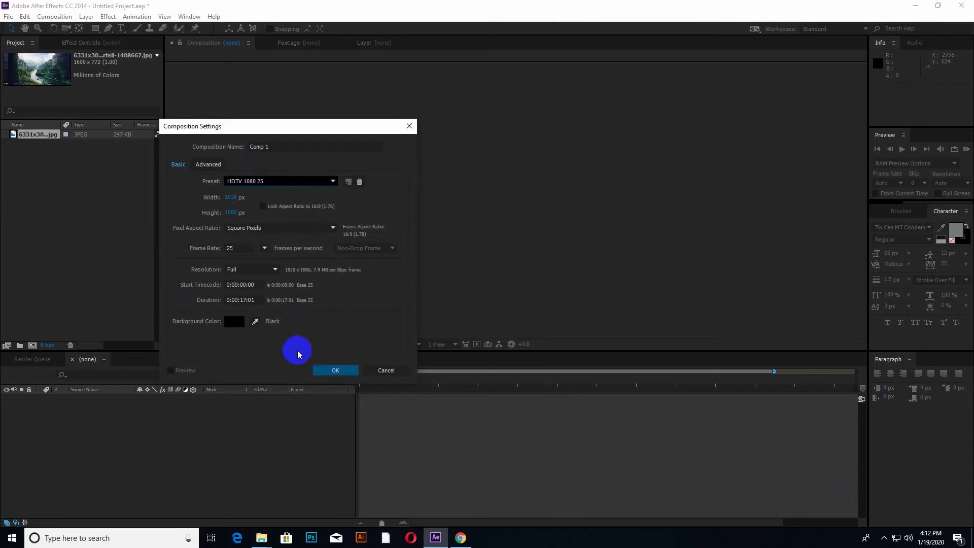
pyautogui.click(329, 372)
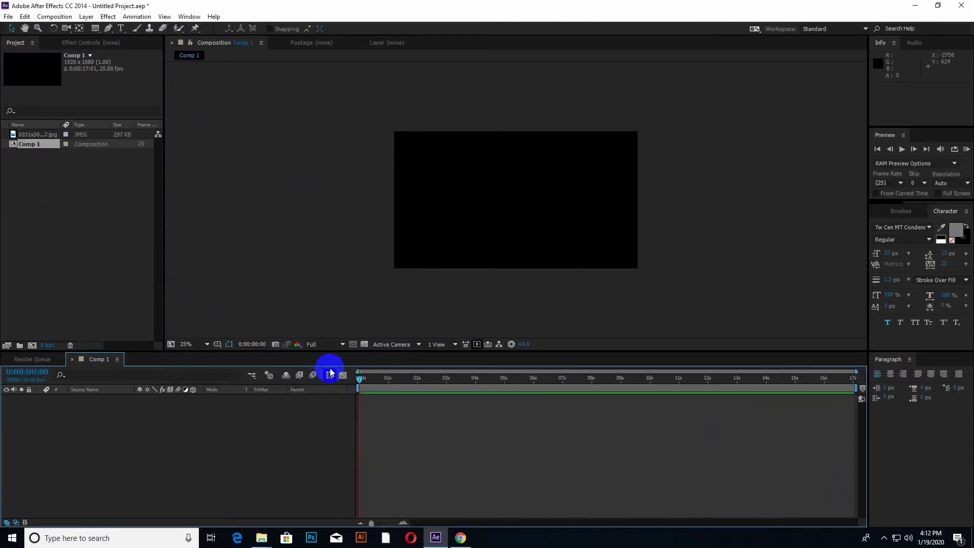
# Add the imported landscape image to the composition as a layer and scale it to about 123% to fill the frame width.
pyautogui.scroll(2, 450, 273)
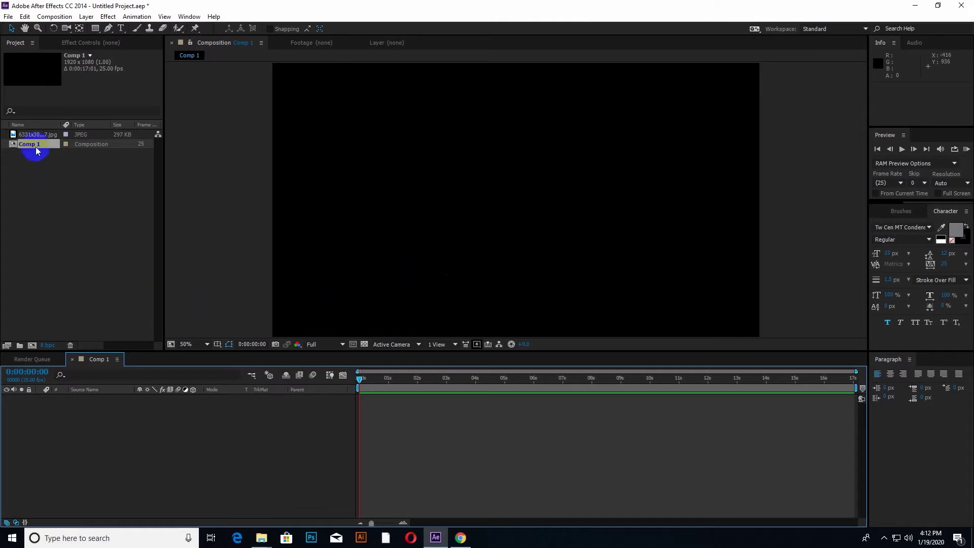
pyautogui.moveTo(27, 134); pyautogui.dragTo(89, 414)
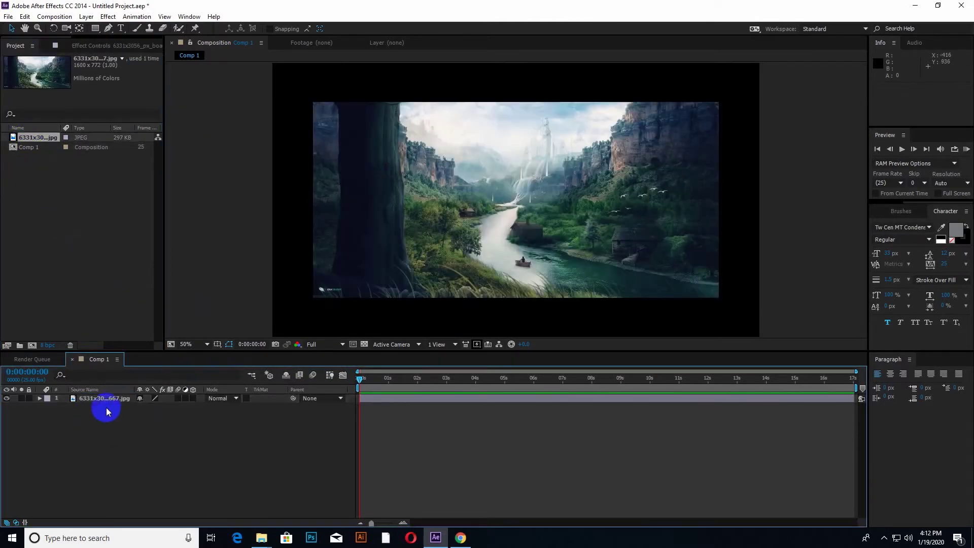
pyautogui.click(99, 398)
pyautogui.press('s')
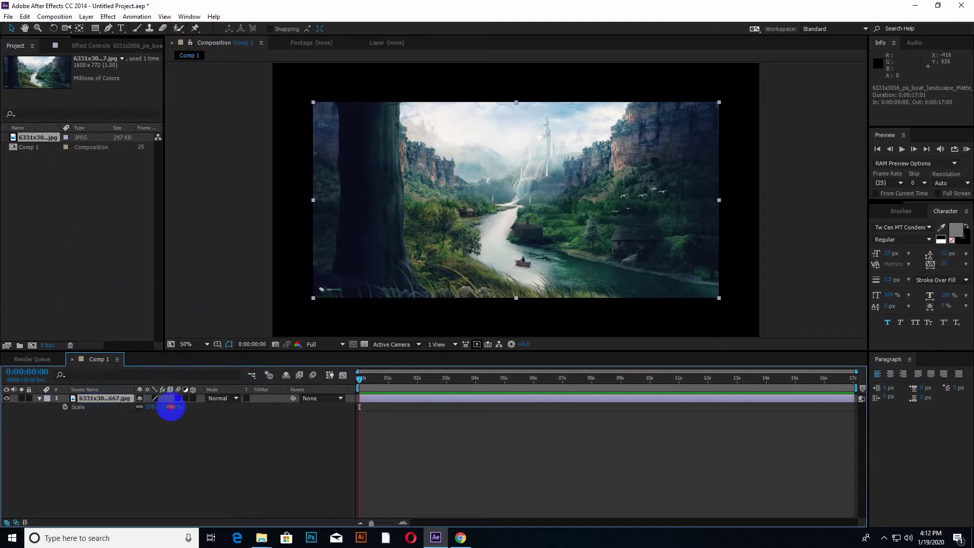
pyautogui.moveTo(171, 406); pyautogui.dragTo(181, 406)
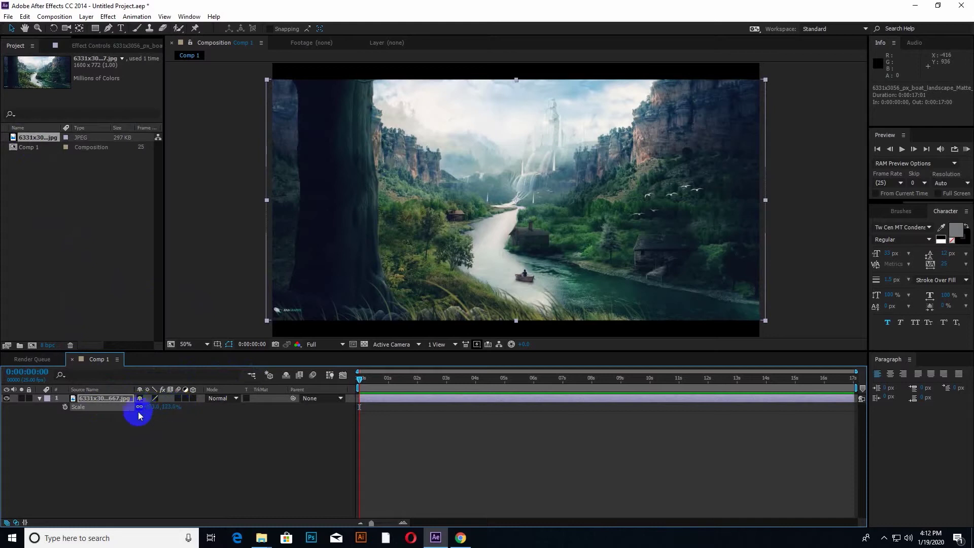
pyautogui.click(40, 398)
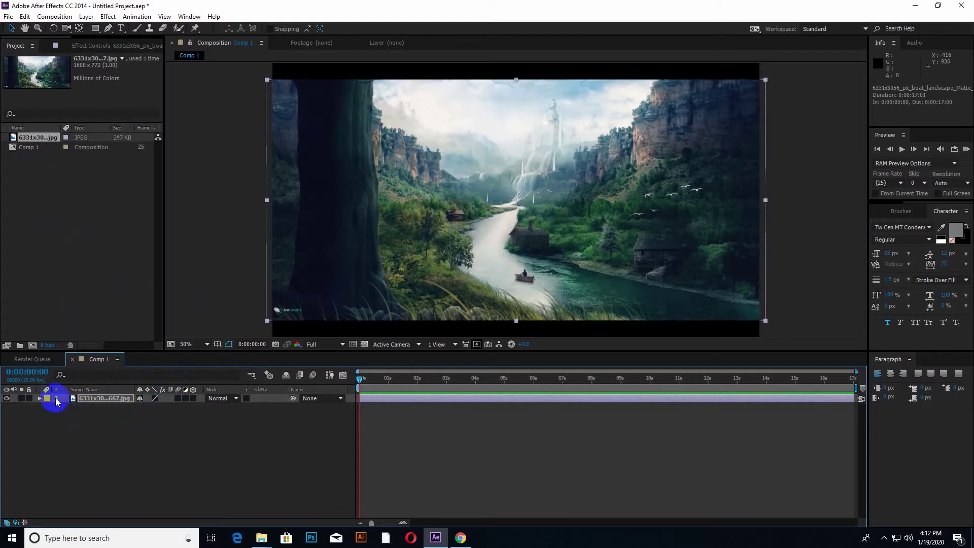
# Duplicate the landscape image layer.
pyautogui.click(84, 398)
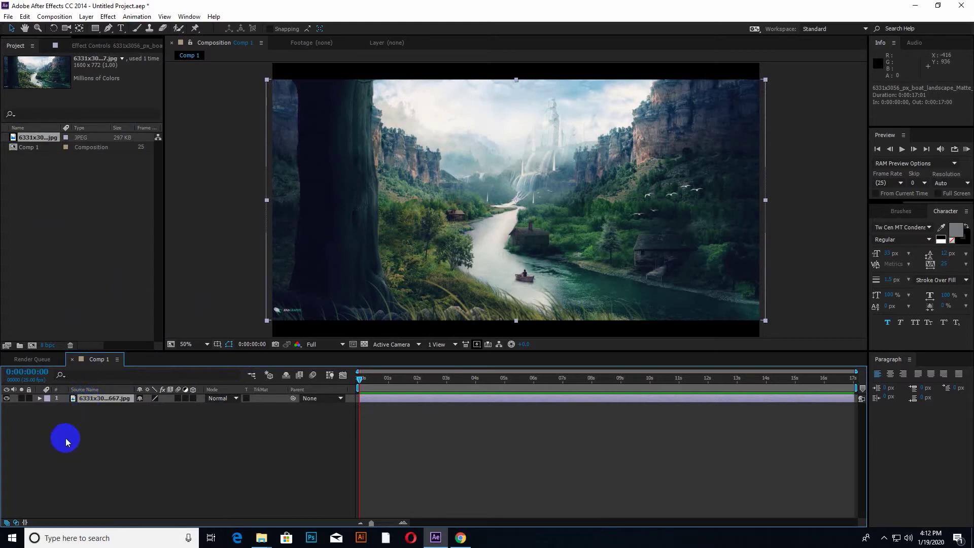
pyautogui.click(65, 437)
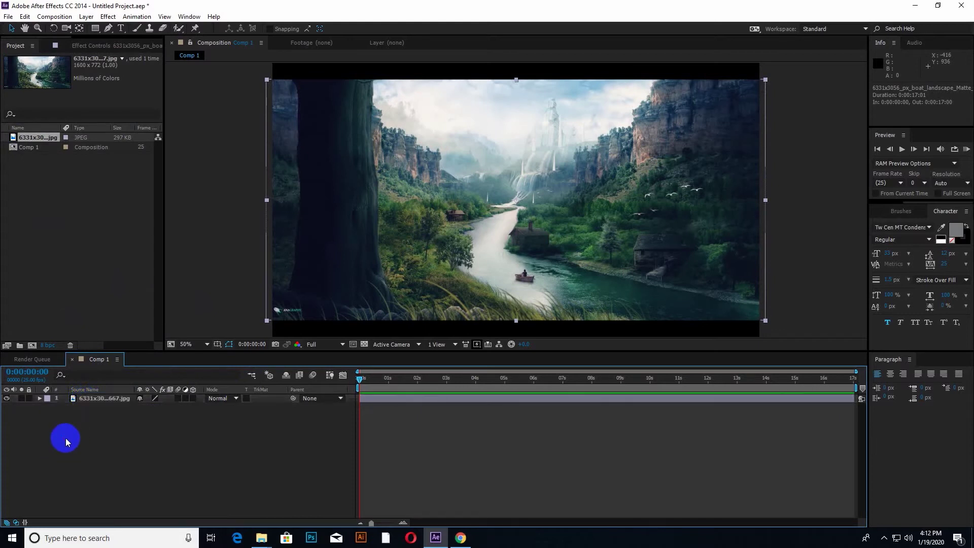
pyautogui.click(92, 400)
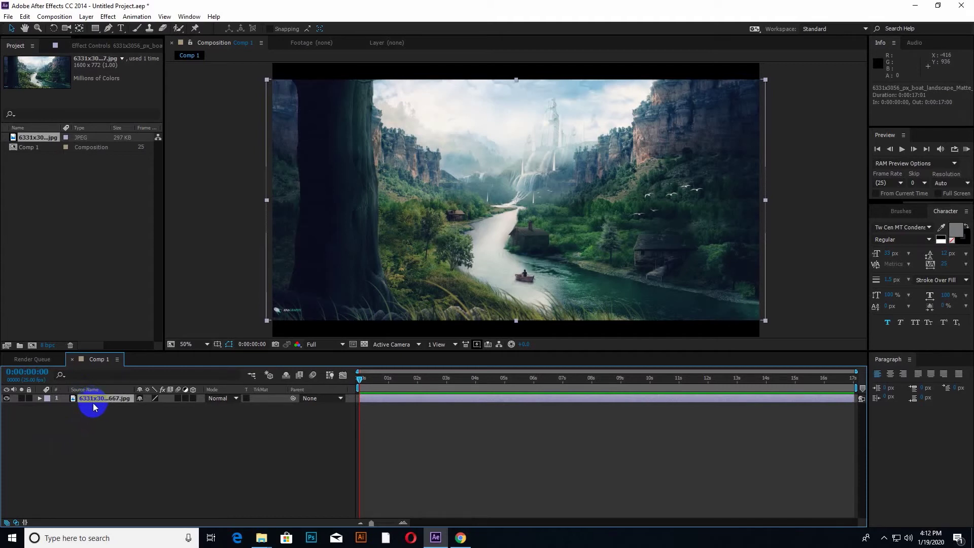
pyautogui.click(92, 420)
pyautogui.click(92, 400)
pyautogui.hotkey('ctrl', 'd')
pyautogui.click(94, 421)
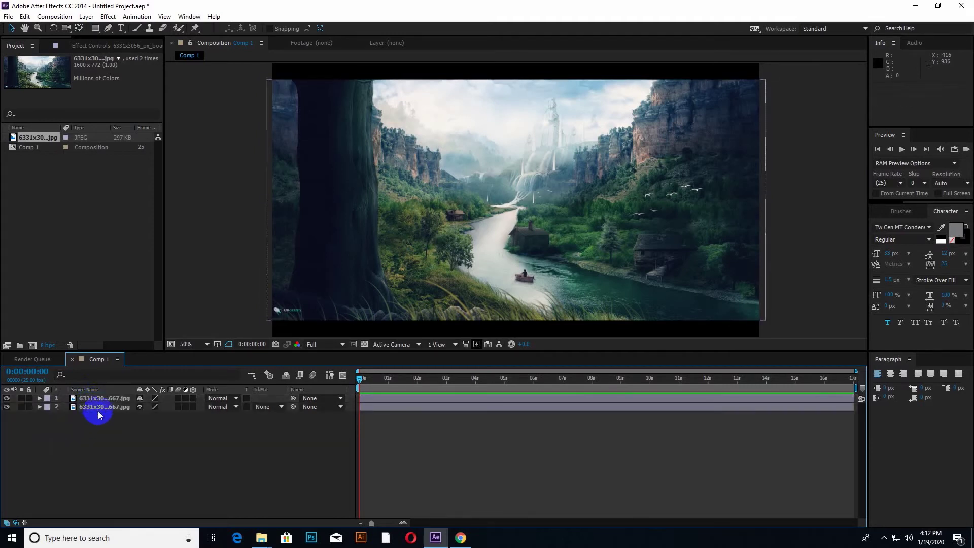
# Open the upper landscape layer for painting and remove the flying birds near the hillside with the Clone Stamp tool, using a smaller brush.
pyautogui.click(97, 398)
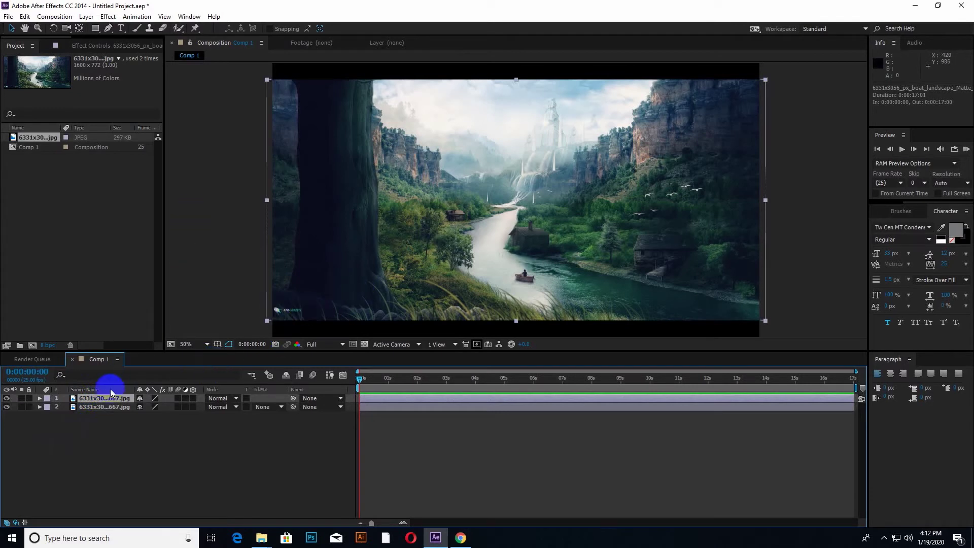
pyautogui.click(109, 28)
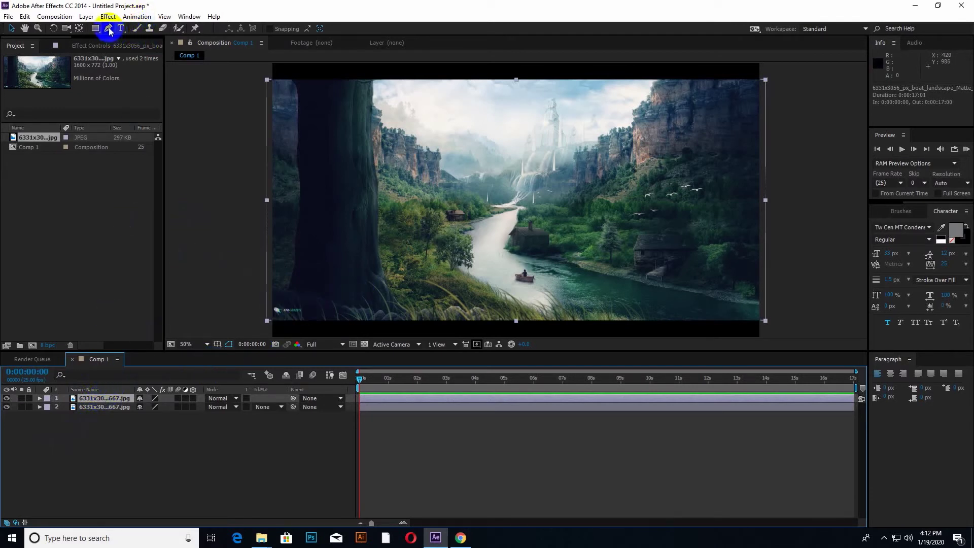
pyautogui.click(150, 29)
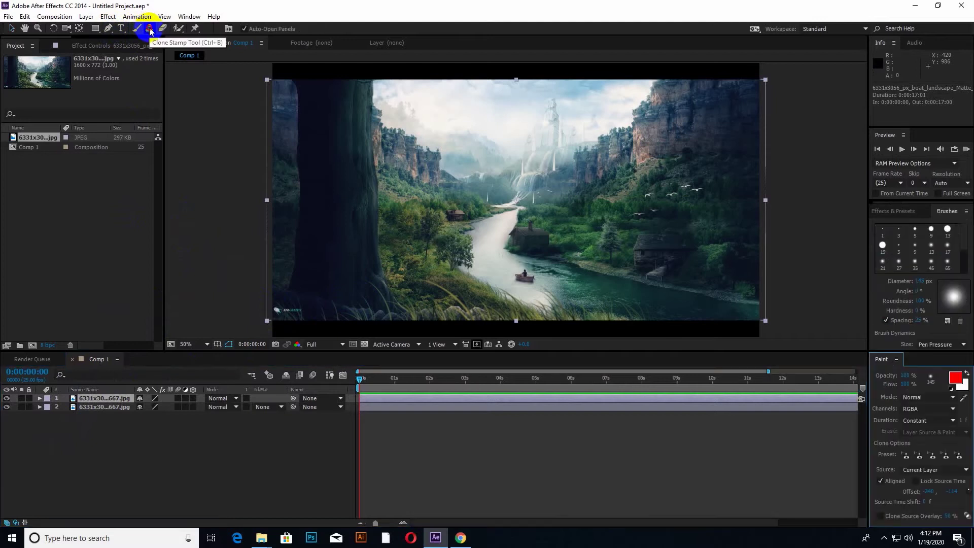
pyautogui.doubleClick(115, 398)
pyautogui.scroll(1, 494, 214)
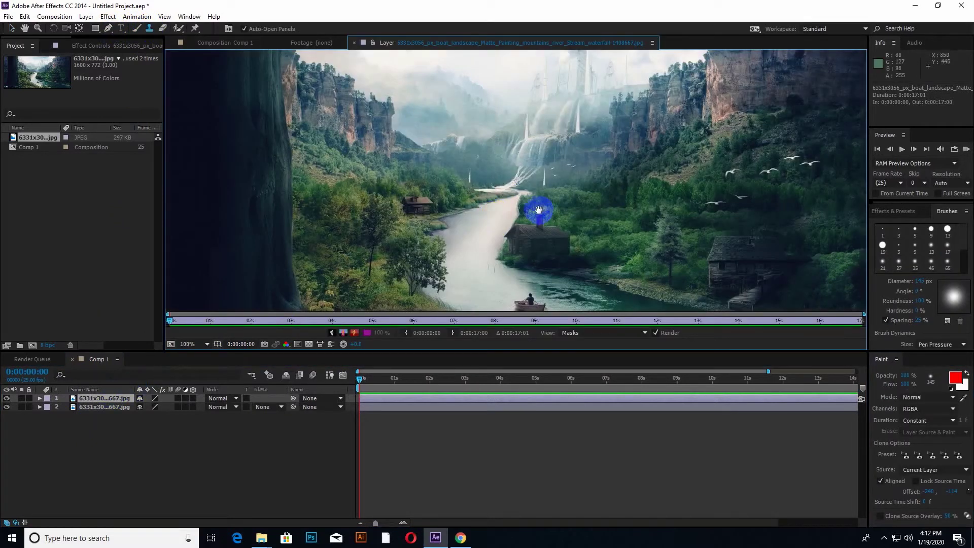
pyautogui.moveTo(538, 213); pyautogui.dragTo(468, 222)
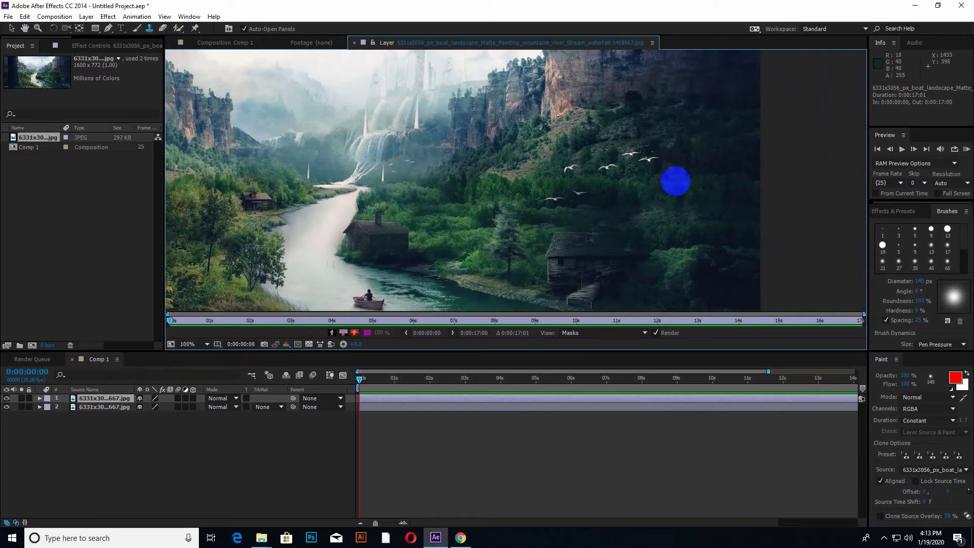
pyautogui.rightClick(674, 181)
pyautogui.click(665, 182)
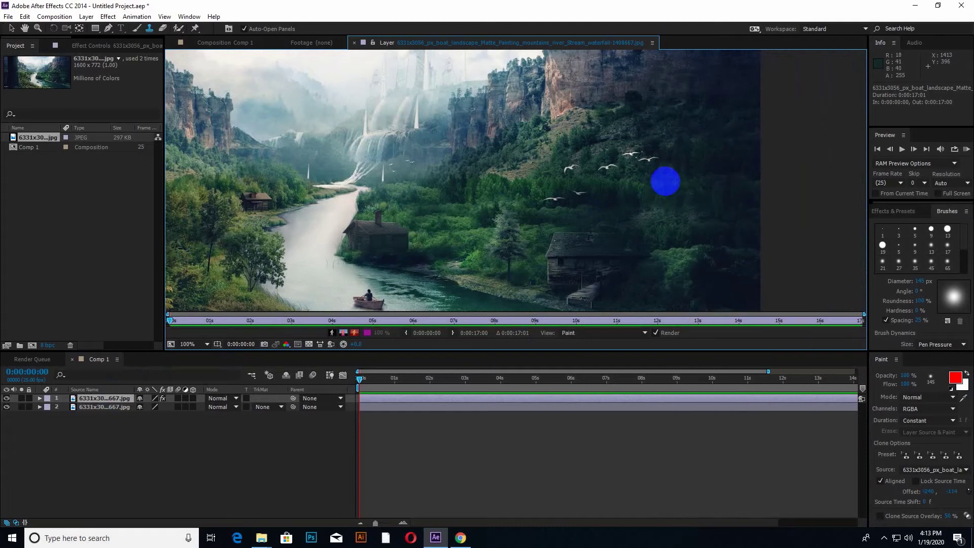
pyautogui.moveTo(677, 179)
pyautogui.mouseDown()
pyautogui.moveTo(633, 178)
pyautogui.moveTo(647, 172)
pyautogui.mouseUp()
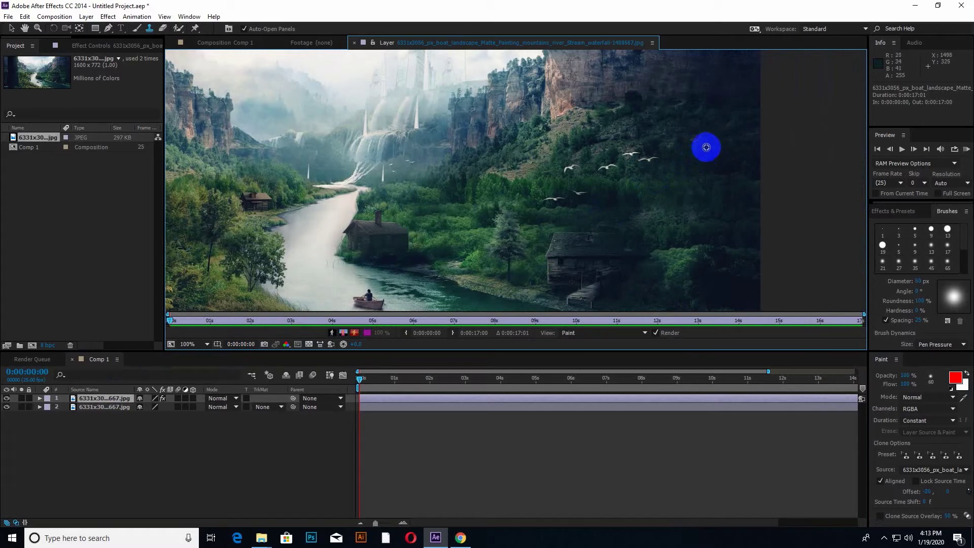
pyautogui.keyDown('alt'); pyautogui.click(695, 143); pyautogui.keyUp('alt')
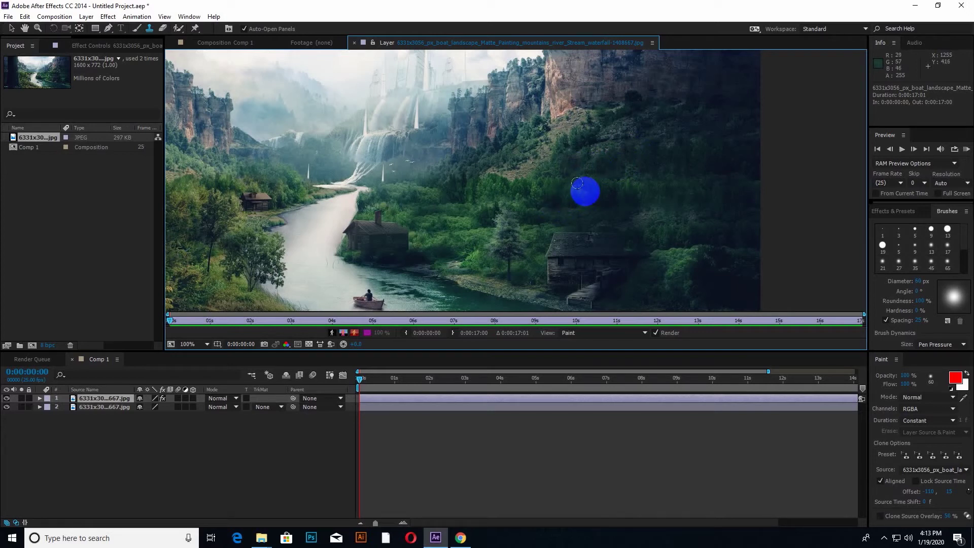
# Clone dark ground over the ANAGRAPHY watermark and its logo in the image's lower-left corner to remove them.
pyautogui.scroll(-2, 577, 182)
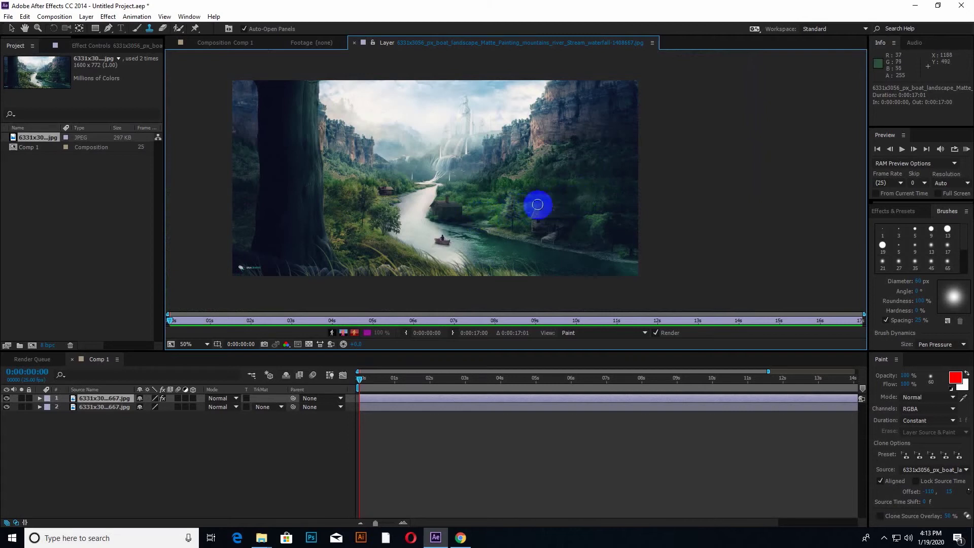
pyautogui.scroll(4, 436, 211)
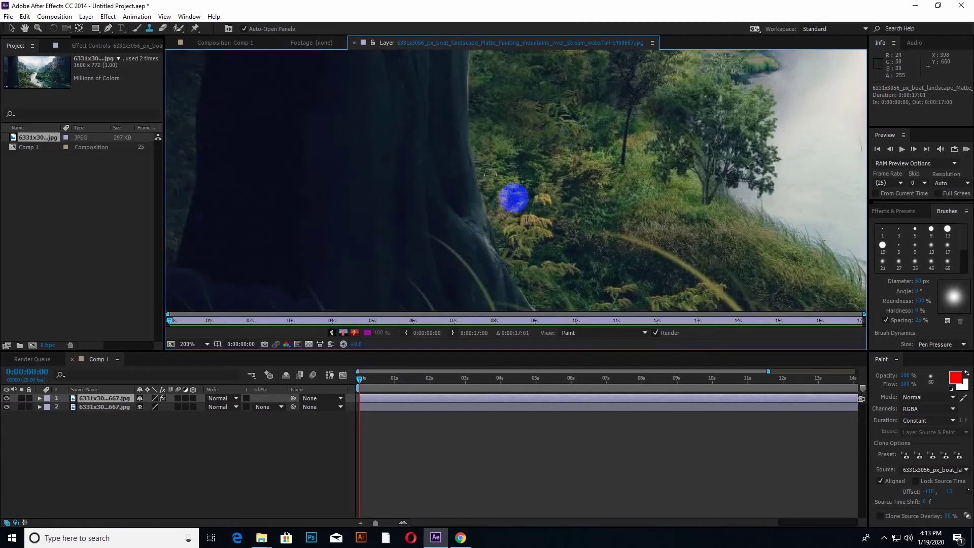
pyautogui.moveTo(435, 221); pyautogui.dragTo(547, 109)
pyautogui.moveTo(383, 213); pyautogui.dragTo(518, 184)
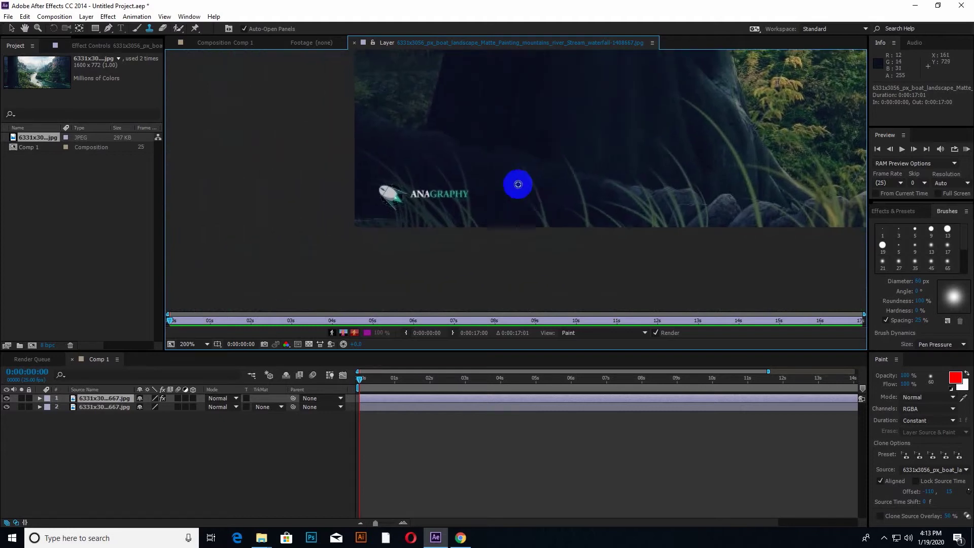
pyautogui.scroll(1, 518, 184)
pyautogui.scroll(-1, 492, 202)
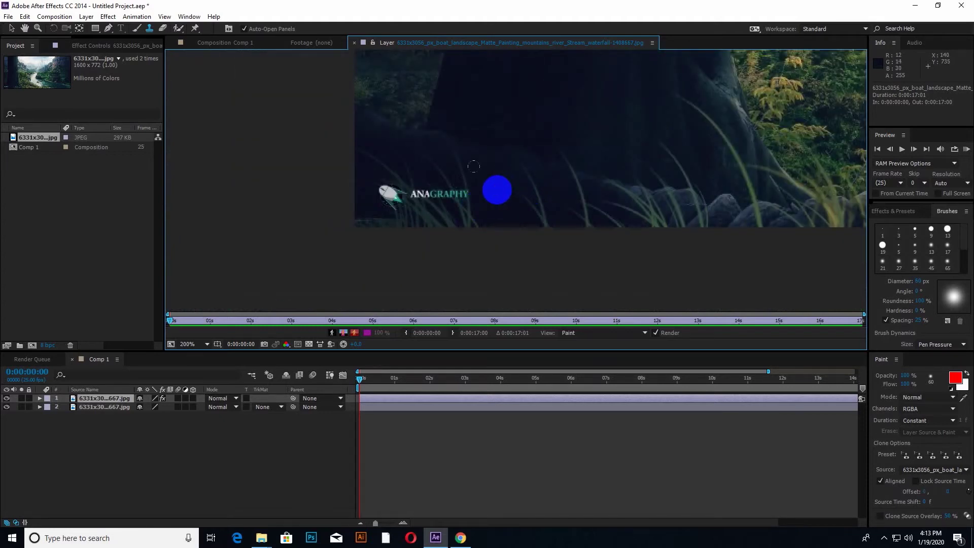
pyautogui.keyDown('alt'); pyautogui.click(497, 190); pyautogui.keyUp('alt')
pyautogui.click(456, 190)
pyautogui.click(436, 189)
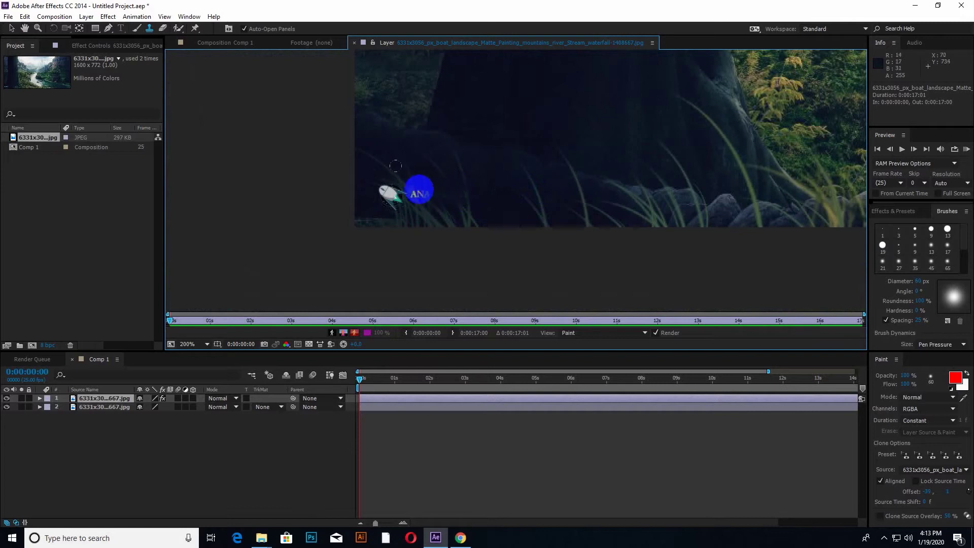
pyautogui.moveTo(419, 189); pyautogui.dragTo(392, 190)
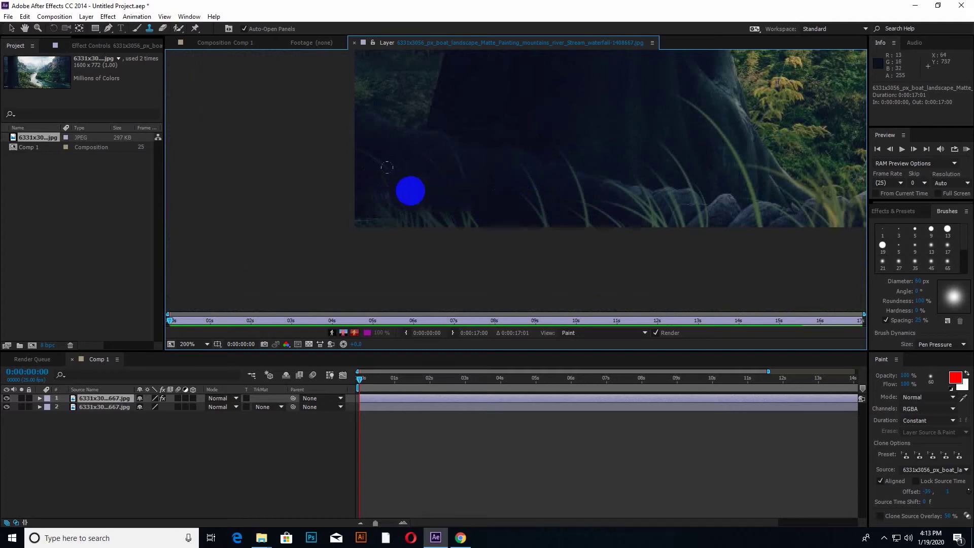
pyautogui.scroll(-2, 380, 191)
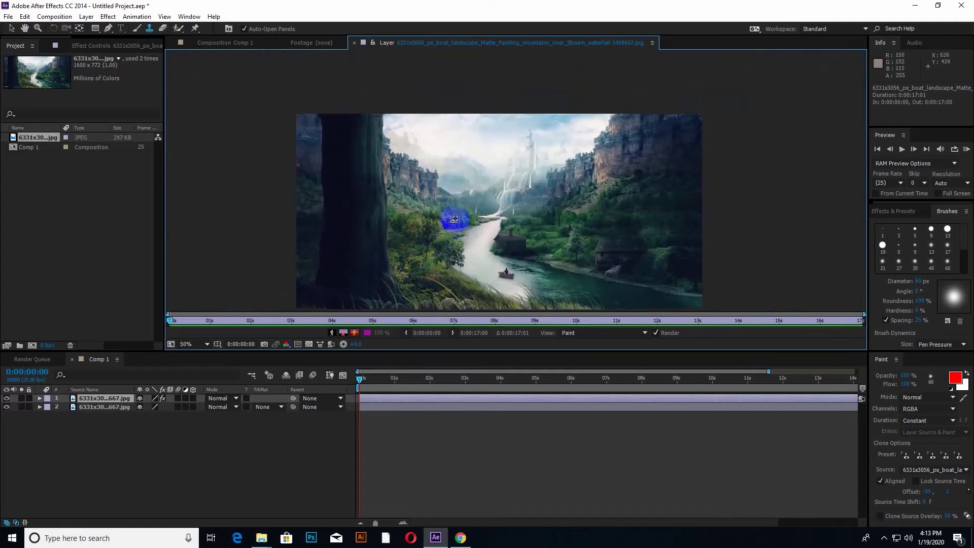
pyautogui.moveTo(454, 220); pyautogui.dragTo(534, 185)
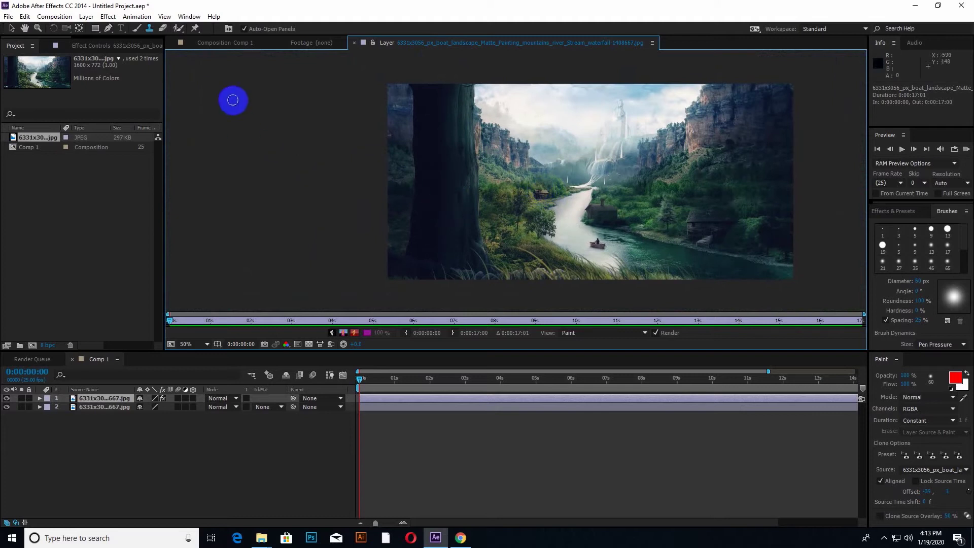
# Return to the Comp 1 view and delete the lower, unretouched landscape layer.
pyautogui.click(217, 45)
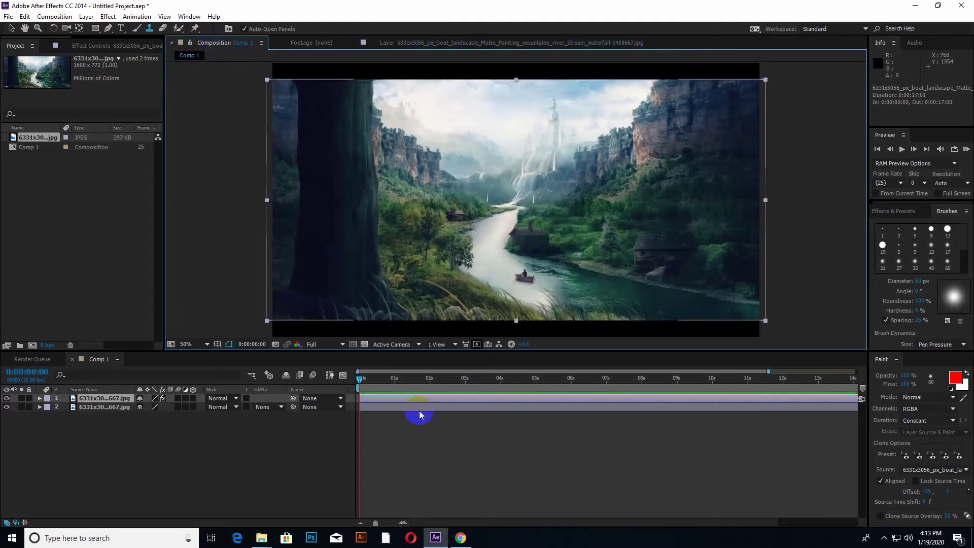
pyautogui.click(422, 427)
pyautogui.click(57, 399)
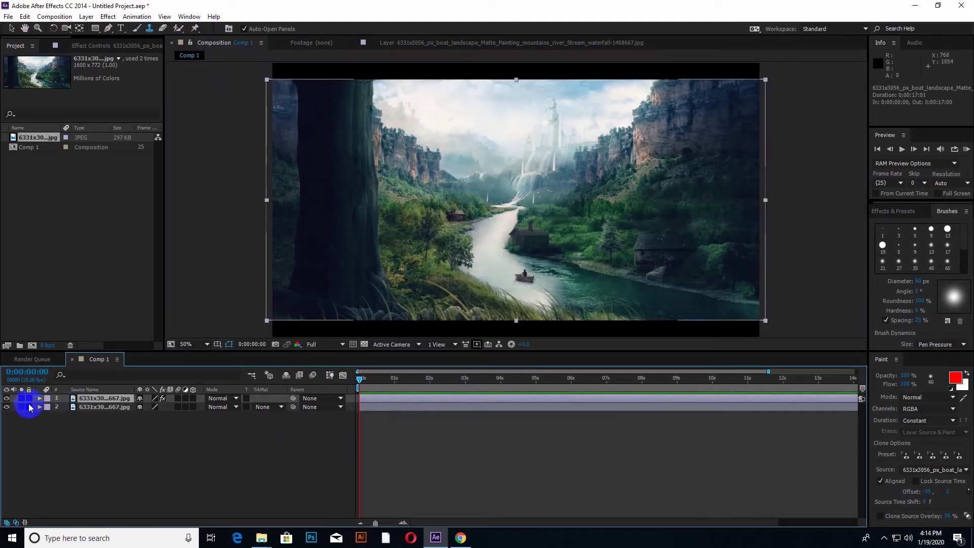
pyautogui.click(85, 409)
pyautogui.click(86, 402)
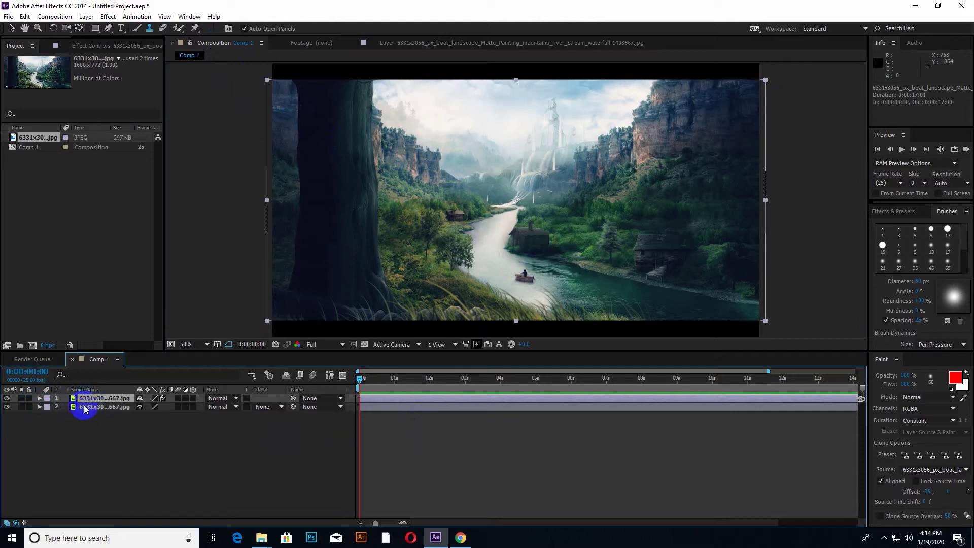
pyautogui.click(84, 409)
pyautogui.press('Delete')
# Scale the retouched landscape layer to 139% so it fills the full frame height.
pyautogui.click(80, 399)
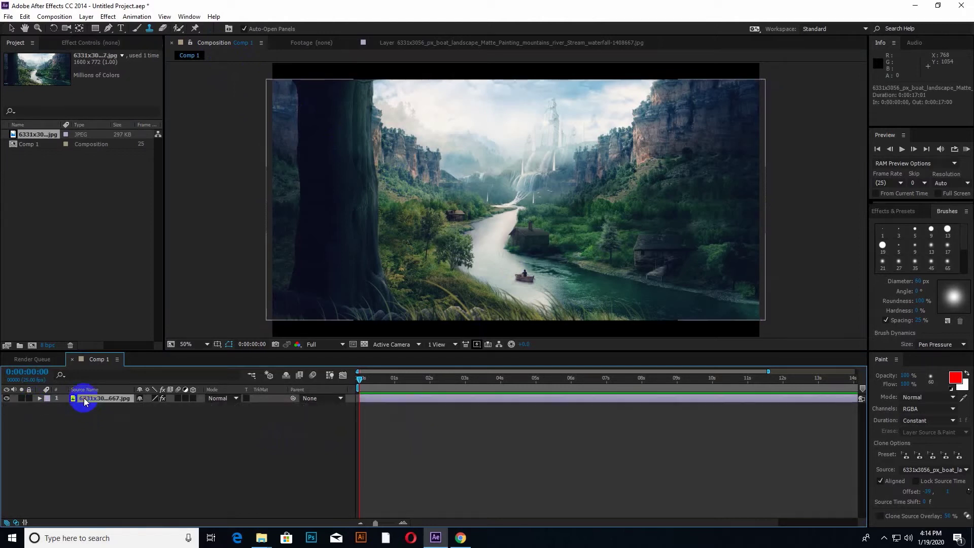
pyautogui.click(84, 424)
pyautogui.click(87, 403)
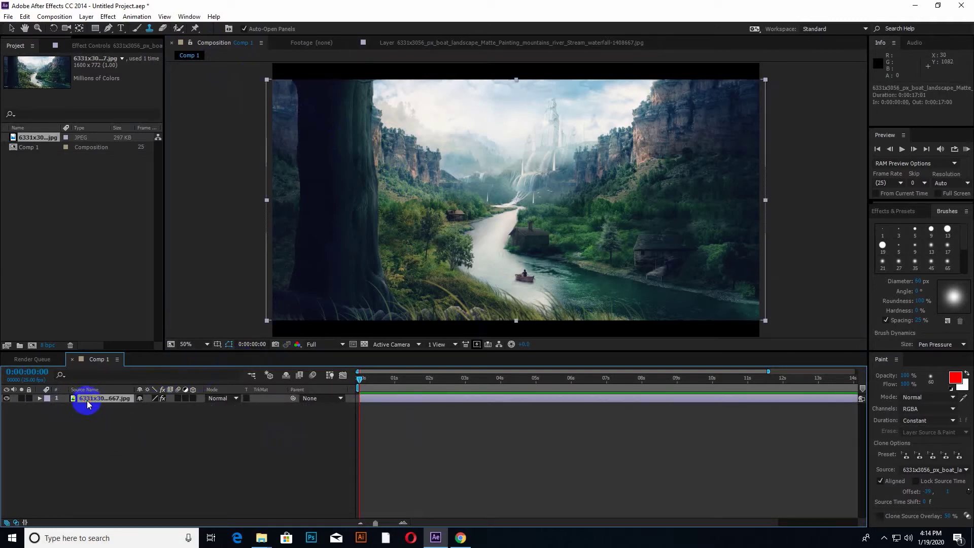
pyautogui.press('s')
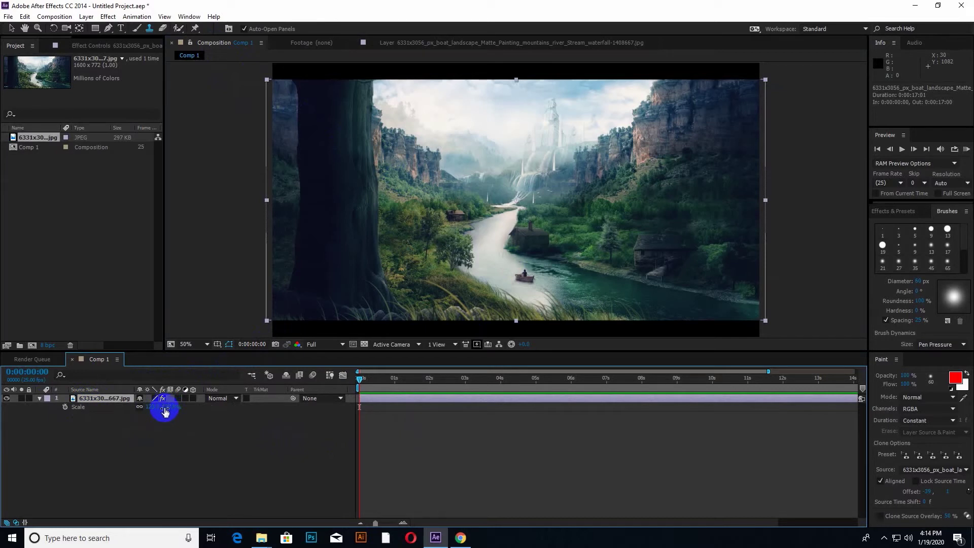
pyautogui.moveTo(166, 407); pyautogui.dragTo(172, 406)
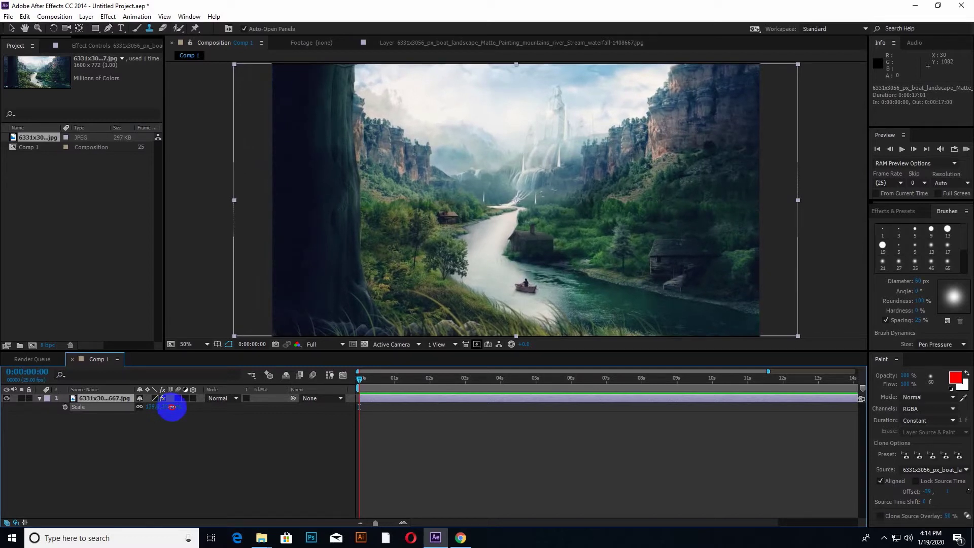
pyautogui.click(59, 413)
pyautogui.click(39, 398)
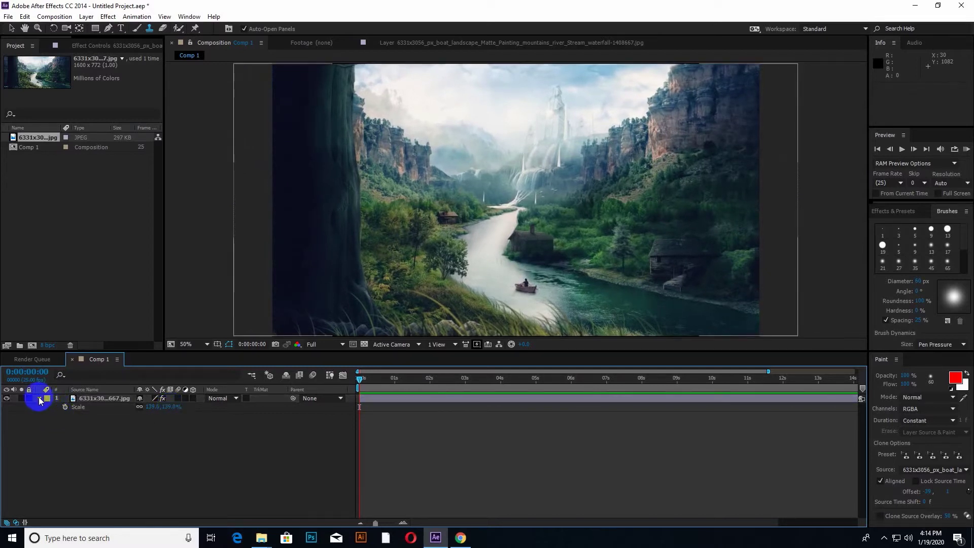
pyautogui.click(94, 401)
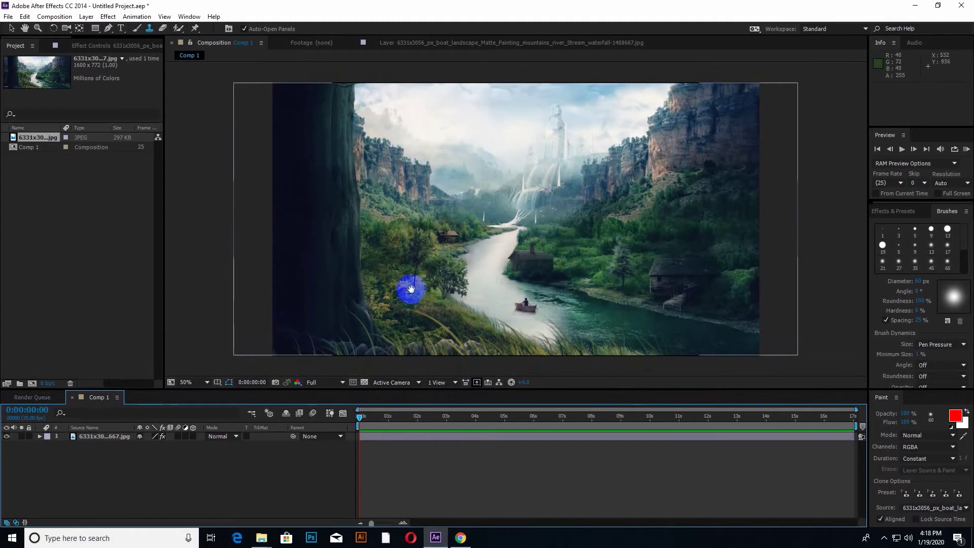
pyautogui.moveTo(411, 289); pyautogui.dragTo(418, 251)
pyautogui.scroll(1, 461, 263)
pyautogui.scroll(-1, 417, 251)
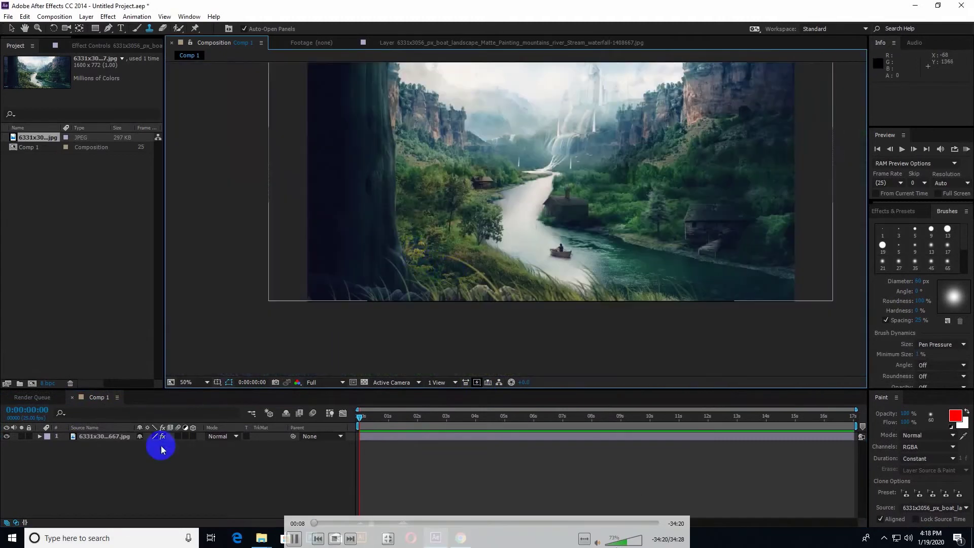
pyautogui.click(90, 439)
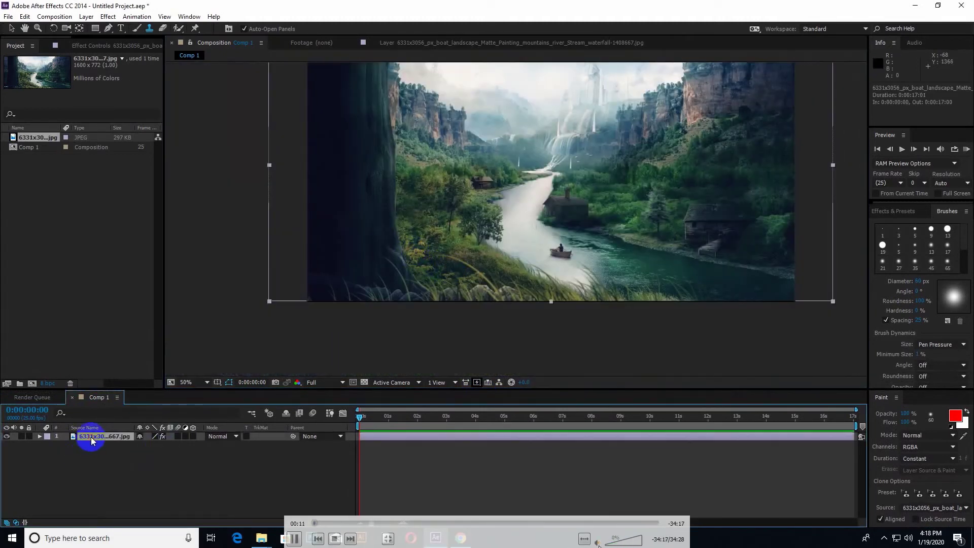
pyautogui.hotkey('ctrl', 'd')
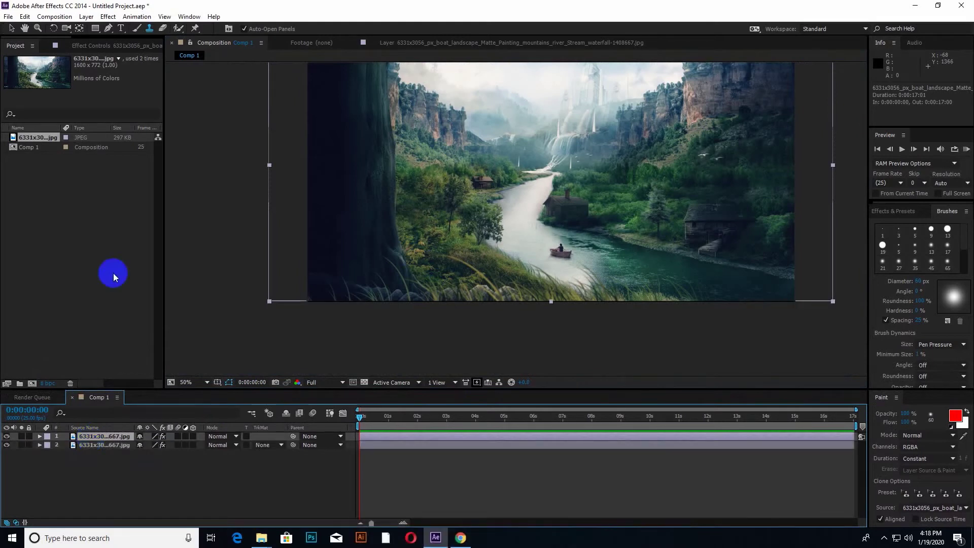
pyautogui.click(90, 46)
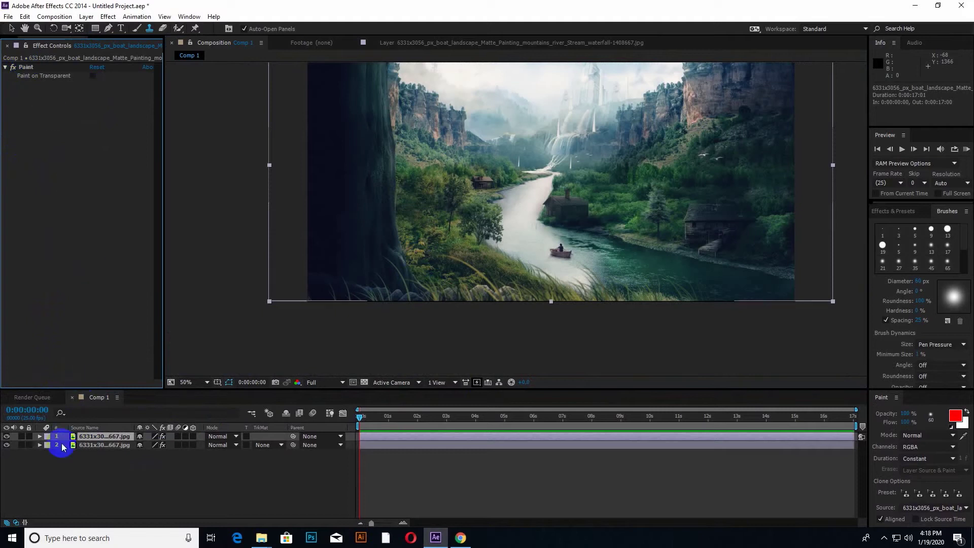
pyautogui.click(84, 446)
pyautogui.press('Delete')
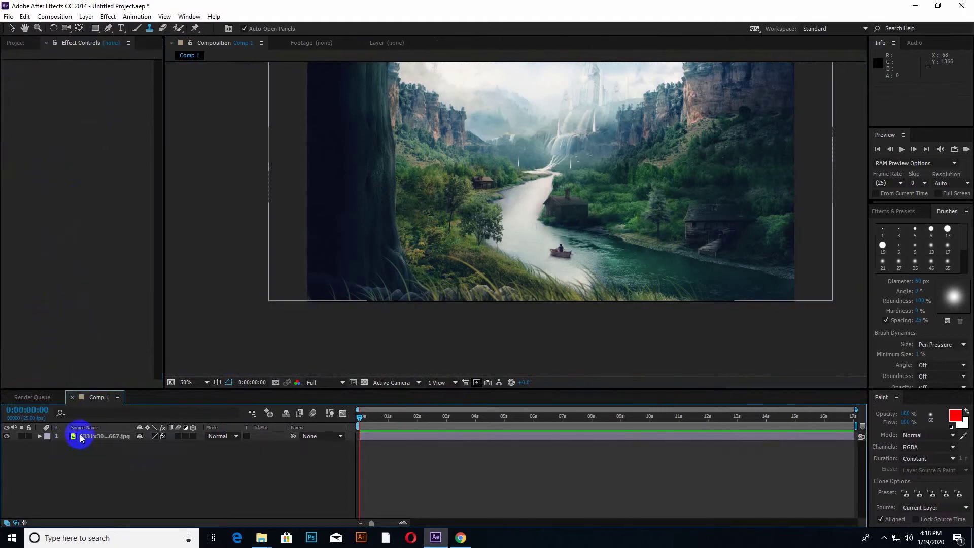
# Pre-compose the landscape layer under the name image, moving all attributes into the new composition.
pyautogui.click(82, 436)
pyautogui.hotkey('ctrl', 'shift', 'c')
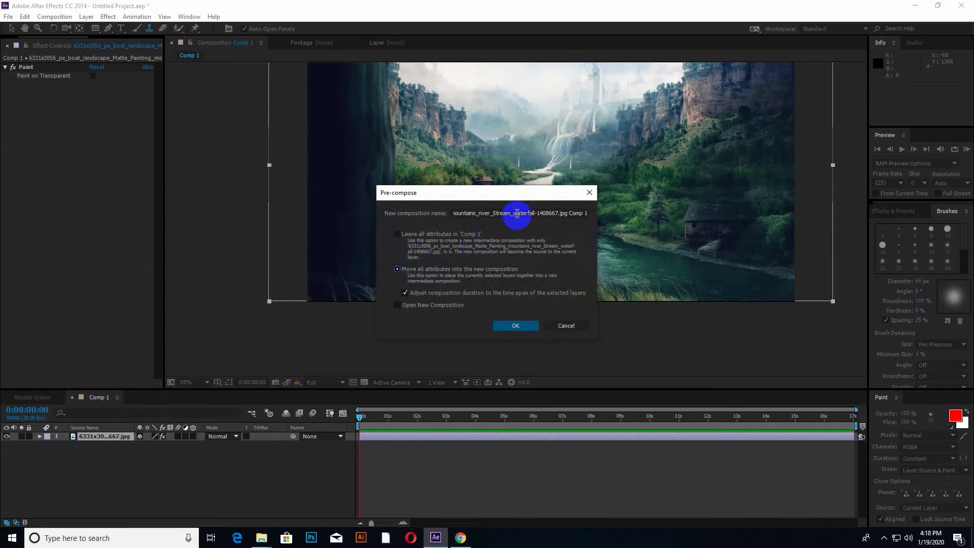
pyautogui.click(517, 213)
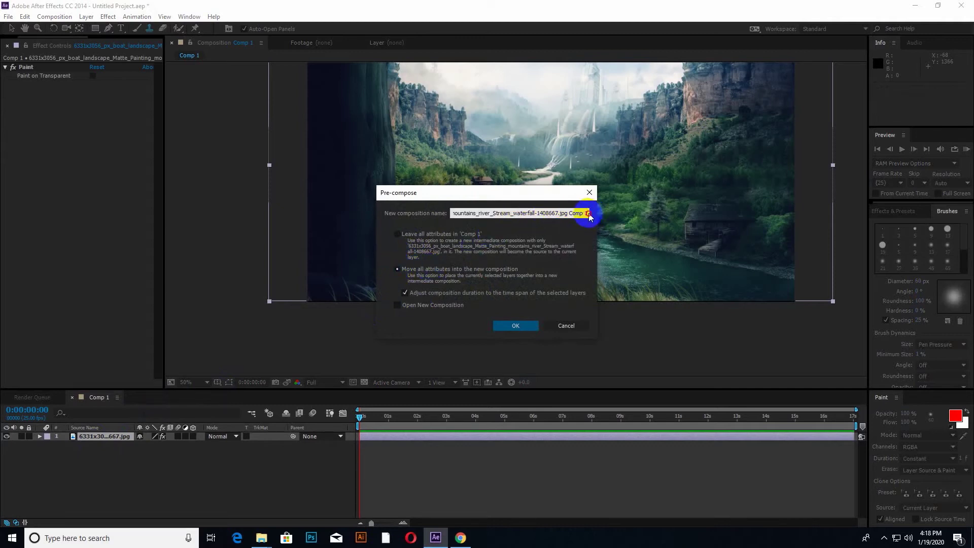
pyautogui.doubleClick(471, 213)
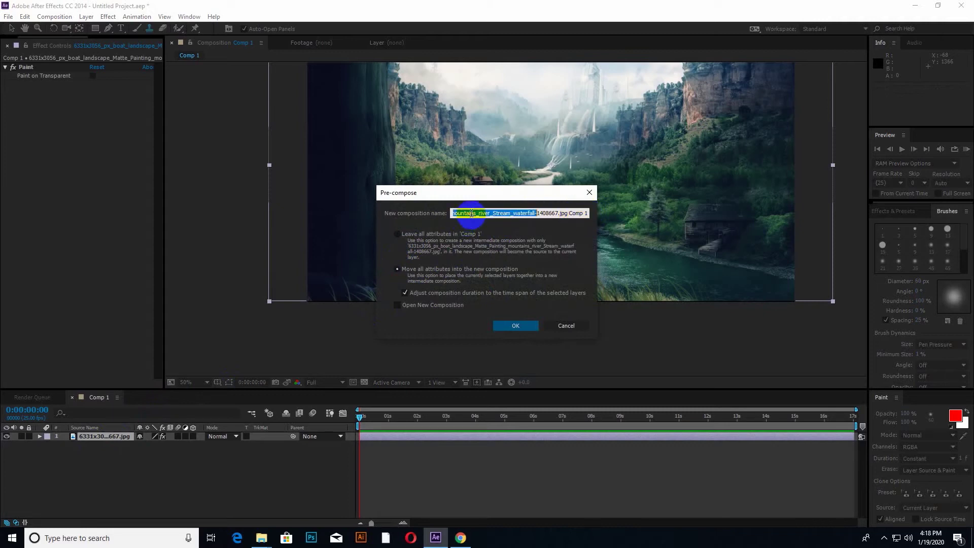
pyautogui.press('BackSpace')
pyautogui.tripleClick(529, 213)
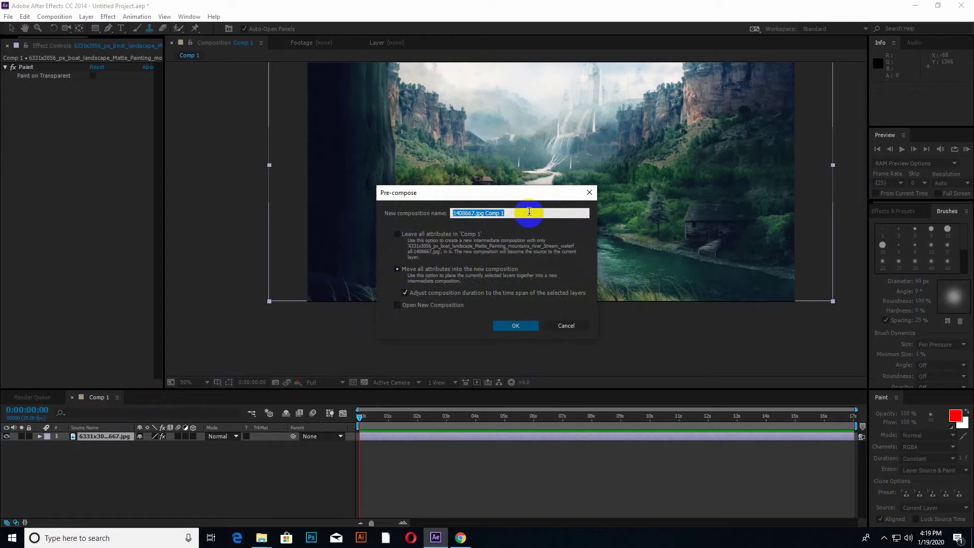
pyautogui.press('BackSpace')
pyautogui.write('image')
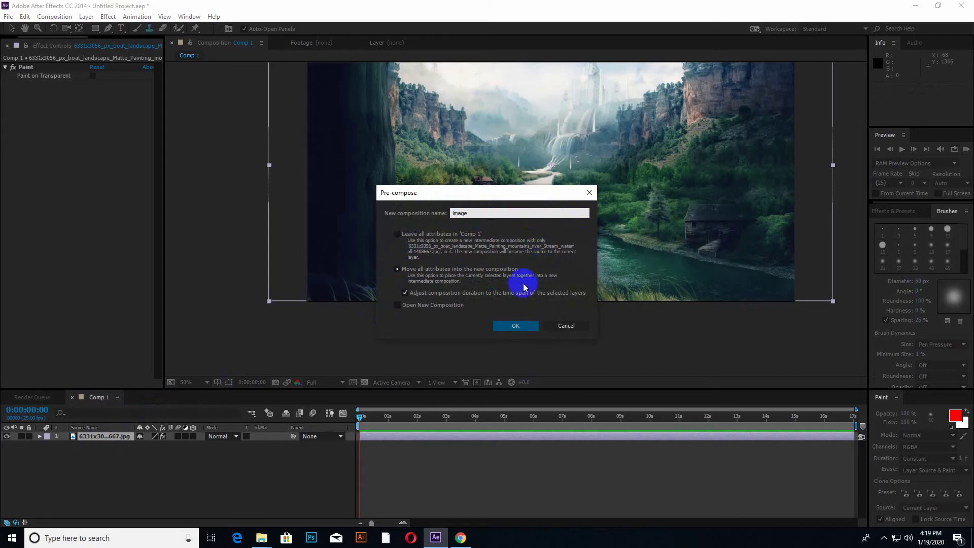
pyautogui.click(510, 326)
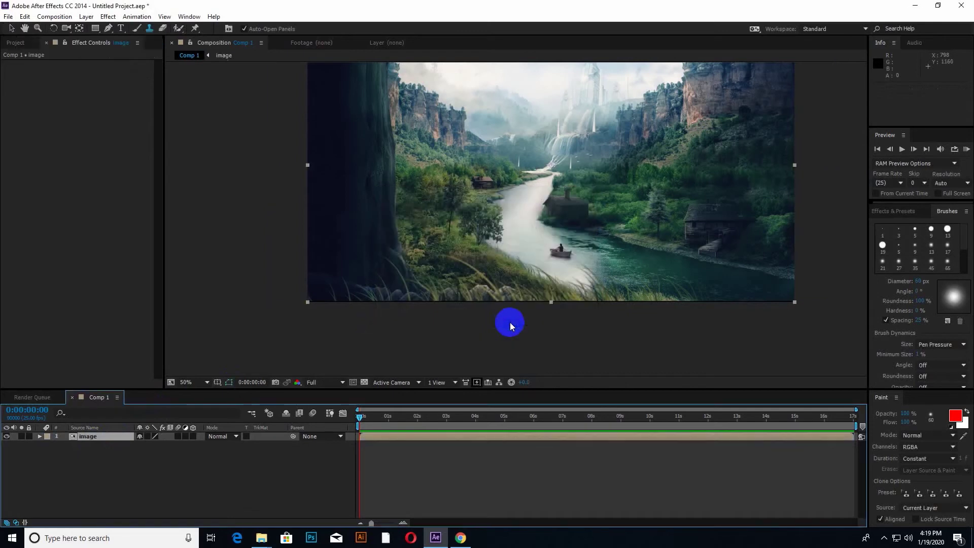
# Duplicate the image pre-composition layer and hide the lower copy.
pyautogui.click(87, 483)
pyautogui.click(90, 438)
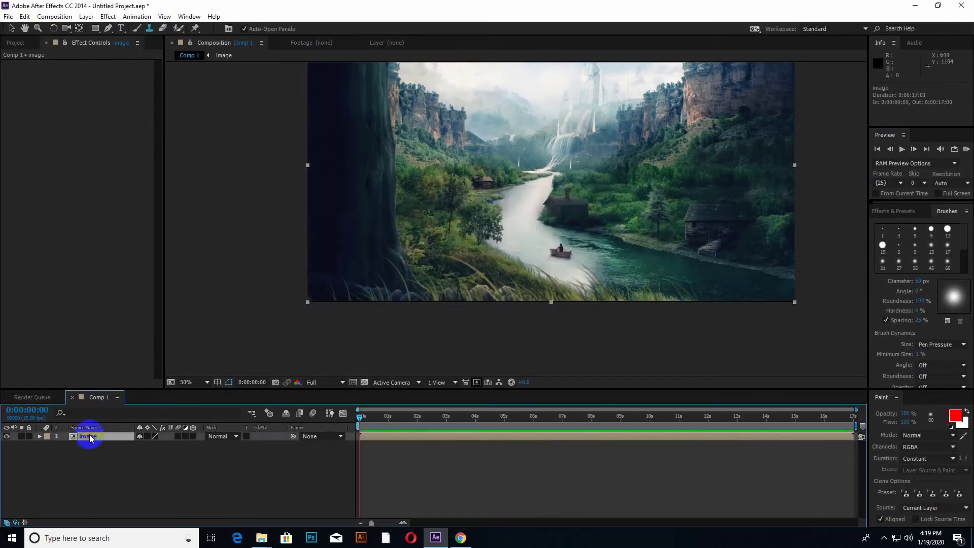
pyautogui.hotkey('ctrl', 'd')
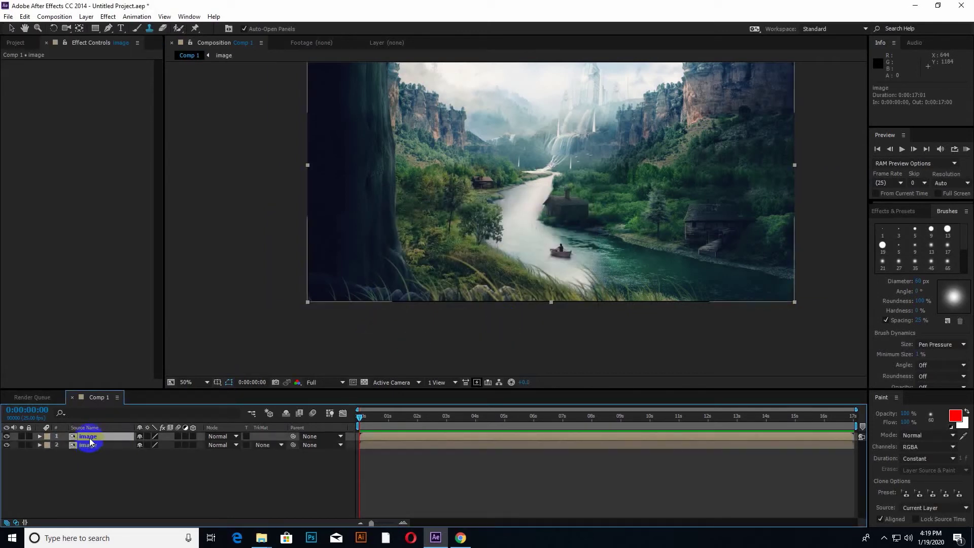
pyautogui.click(6, 444)
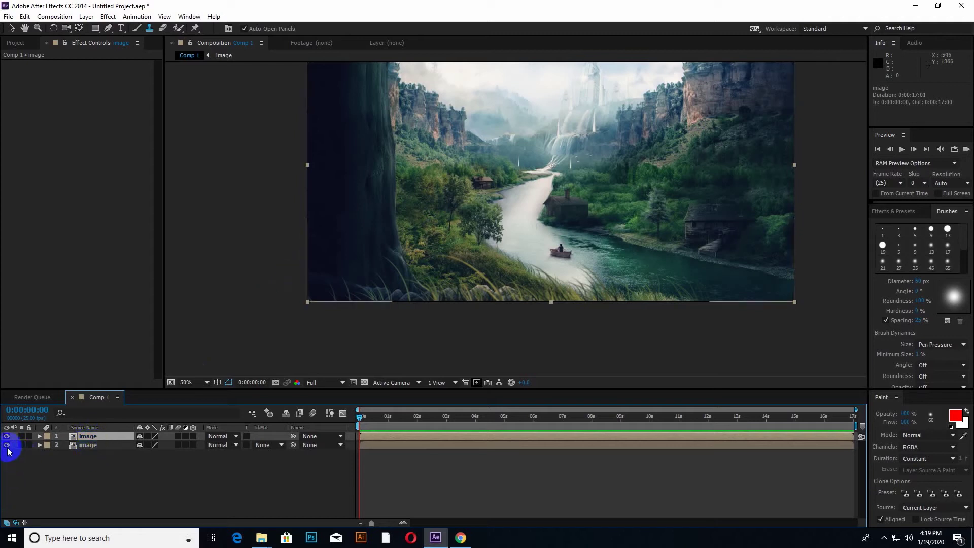
# Mask the large dark tree trunk on the upper image layer with the Pen tool, tracing its edge from the top of the frame downward.
pyautogui.click(108, 28)
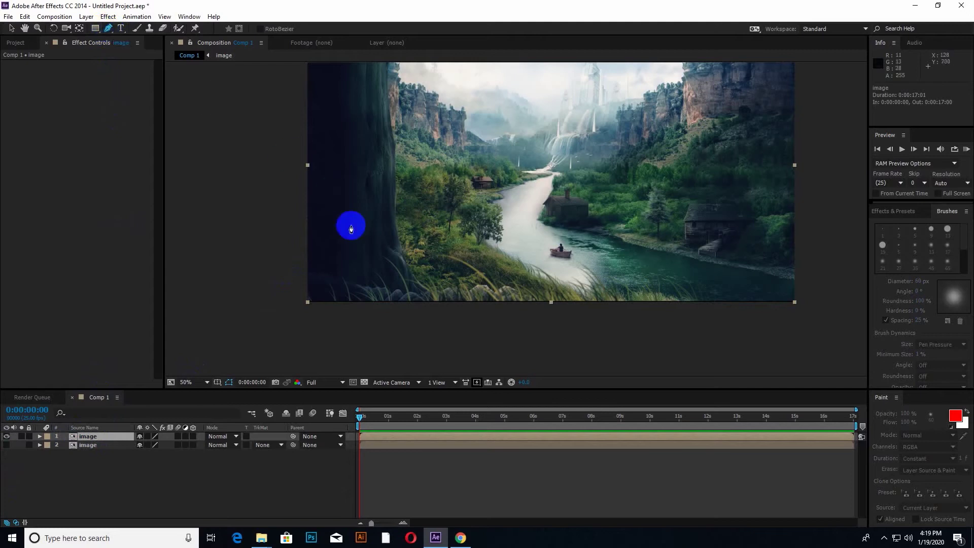
pyautogui.scroll(2, 358, 259)
pyautogui.moveTo(347, 298); pyautogui.dragTo(383, 311)
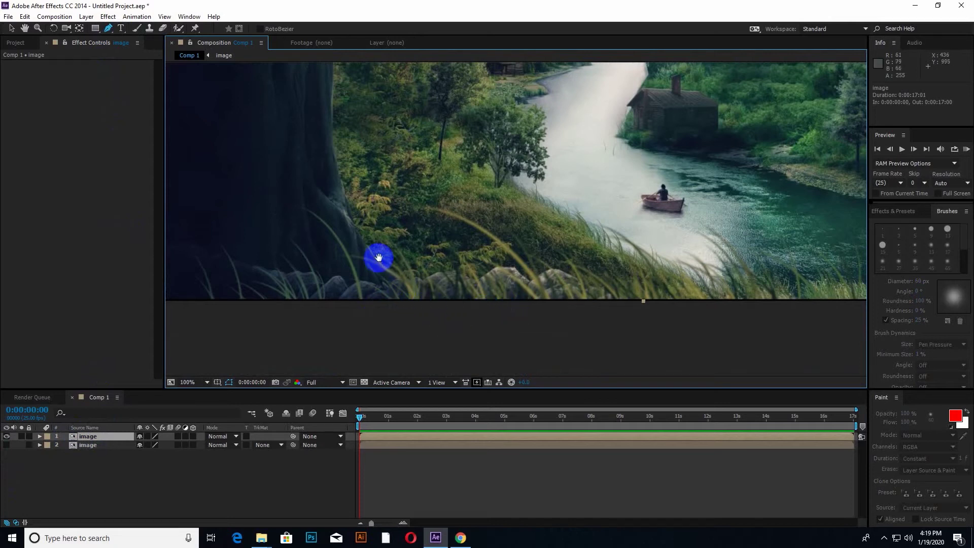
pyautogui.scroll(-2, 442, 308)
pyautogui.moveTo(459, 188); pyautogui.dragTo(464, 340)
pyautogui.scroll(1, 454, 239)
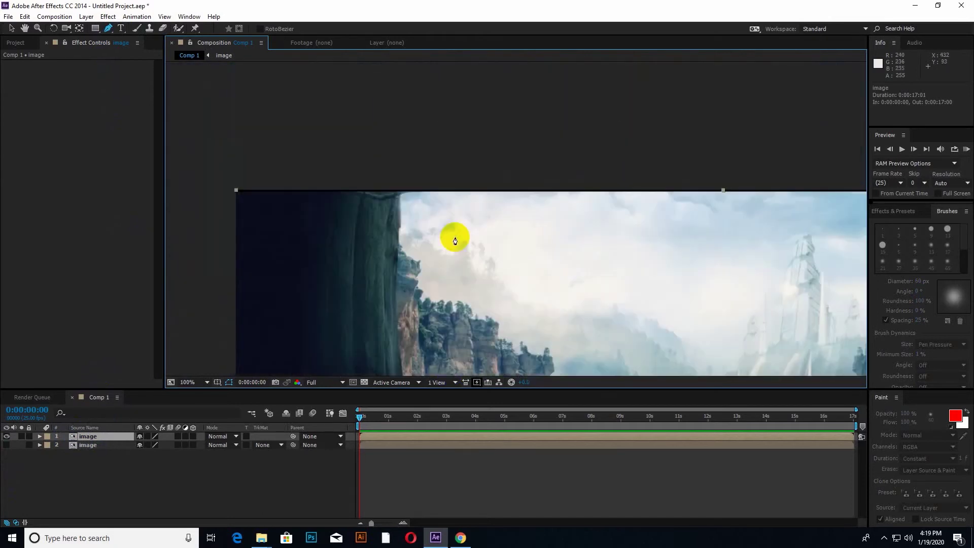
pyautogui.moveTo(388, 207); pyautogui.dragTo(430, 198)
pyautogui.scroll(1, 433, 199)
pyautogui.click(369, 138)
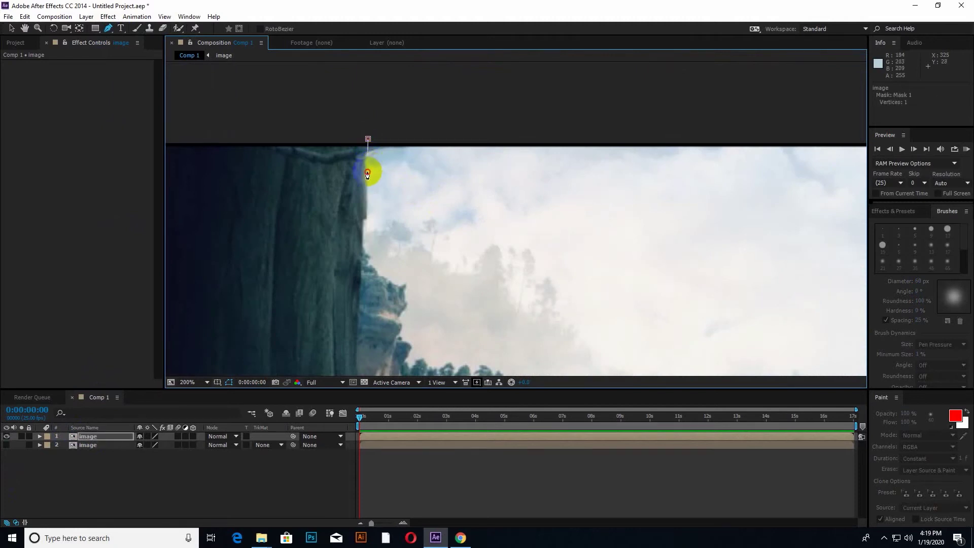
pyautogui.click(367, 173)
pyautogui.click(366, 221)
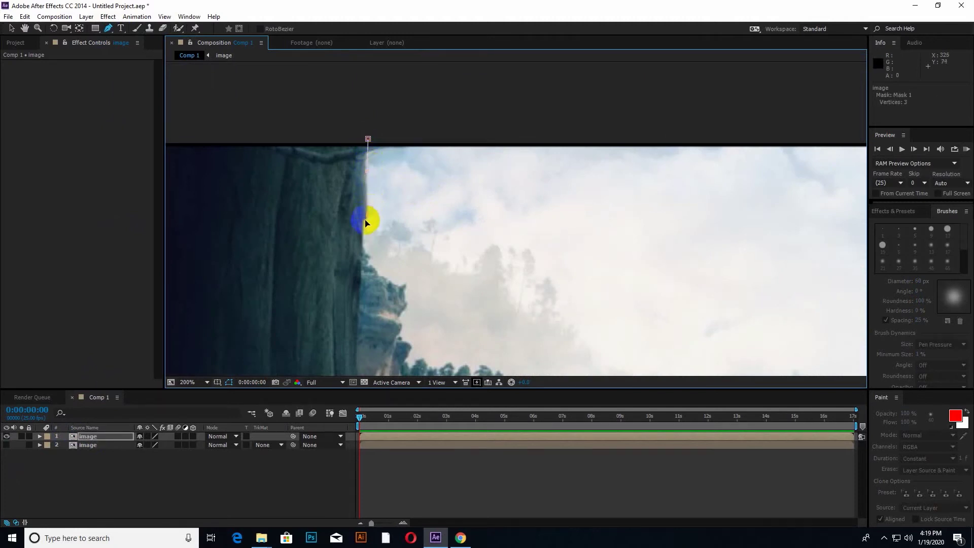
pyautogui.click(363, 223)
pyautogui.moveTo(363, 242); pyautogui.dragTo(380, 145)
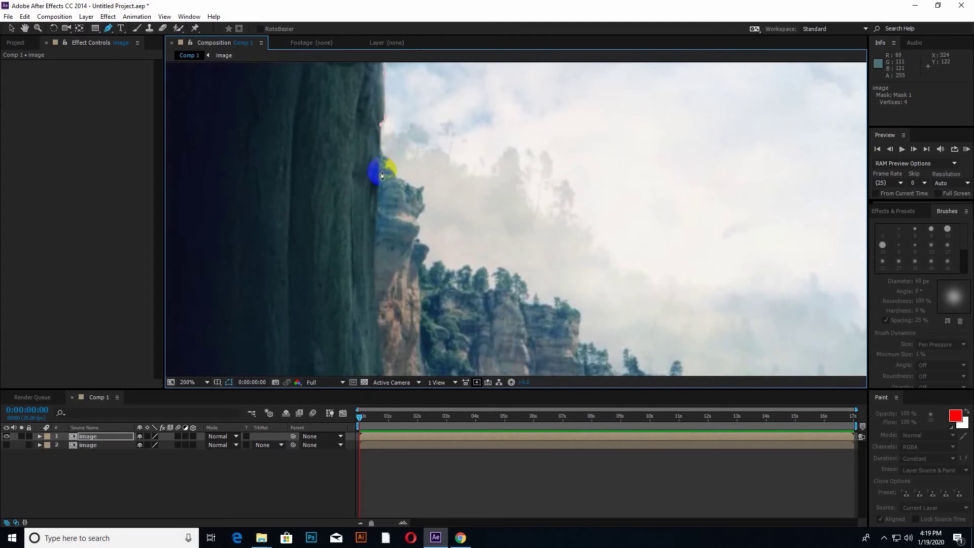
pyautogui.click(379, 176)
pyautogui.moveTo(375, 190); pyautogui.dragTo(370, 114)
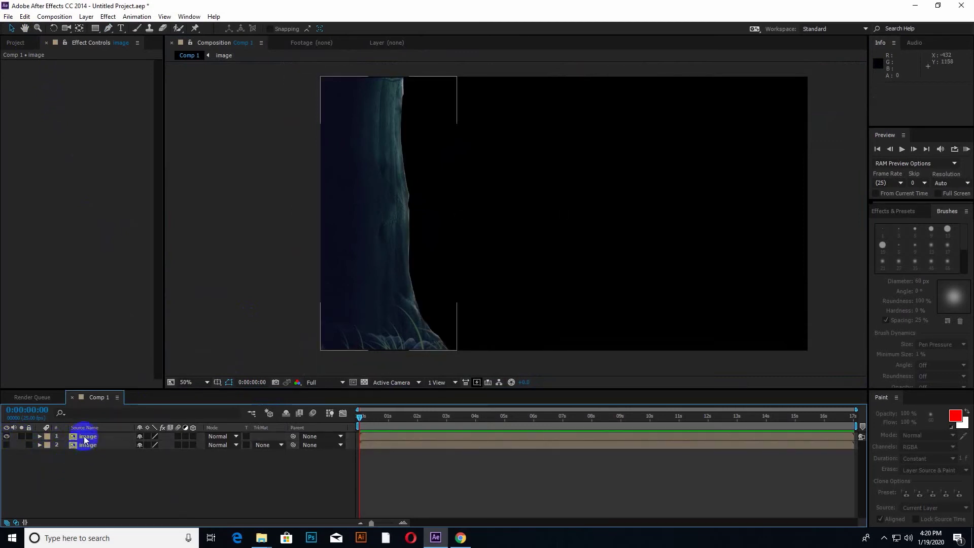
# Make the lower image layer visible again and rename the masked upper layer as tree.
pyautogui.click(7, 445)
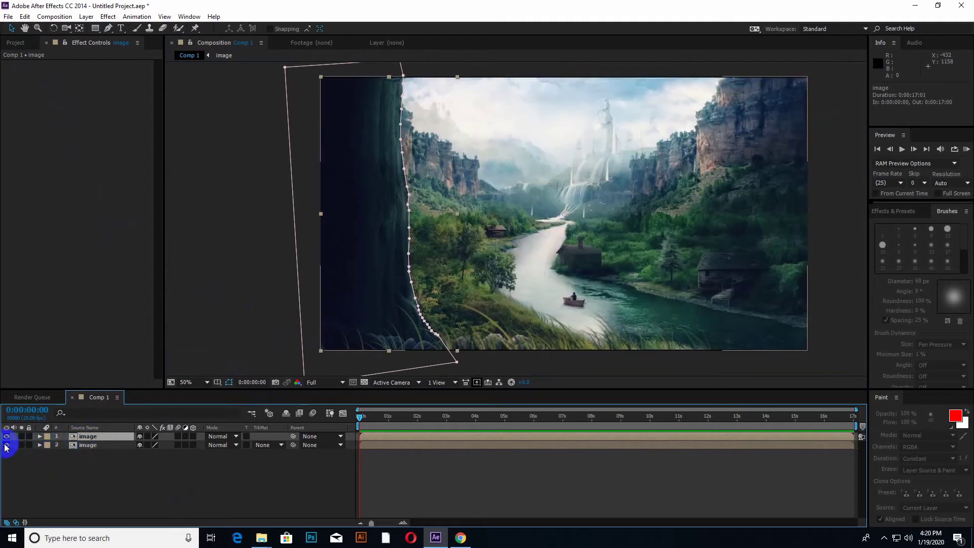
pyautogui.click(54, 461)
pyautogui.click(82, 445)
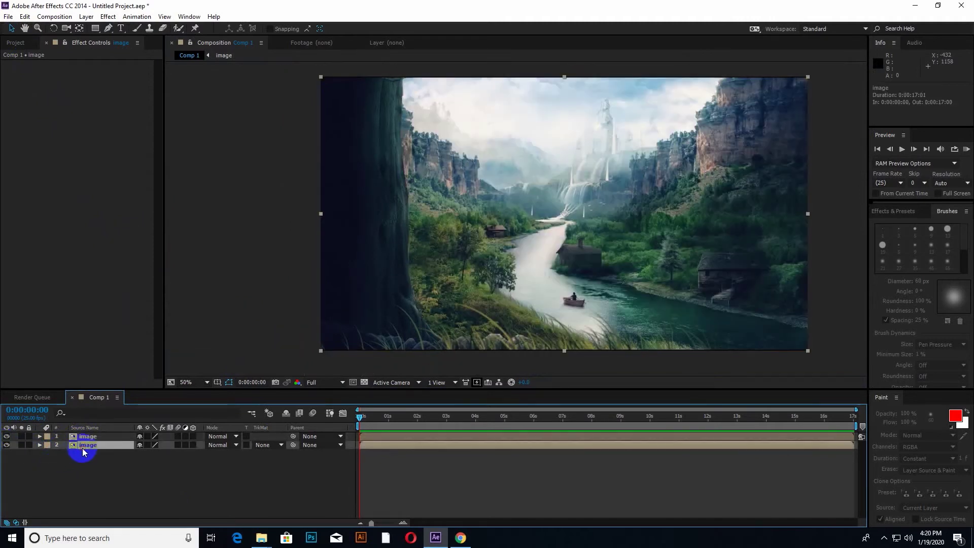
pyautogui.keyDown('shift'); pyautogui.click(87, 437); pyautogui.keyUp('shift')
pyautogui.rightClick(87, 439)
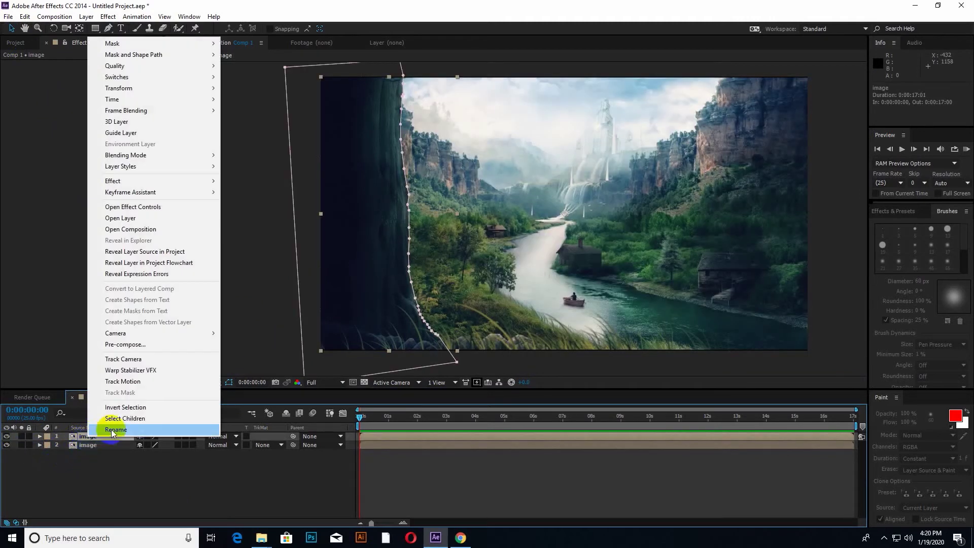
pyautogui.click(106, 429)
pyautogui.write('tr')
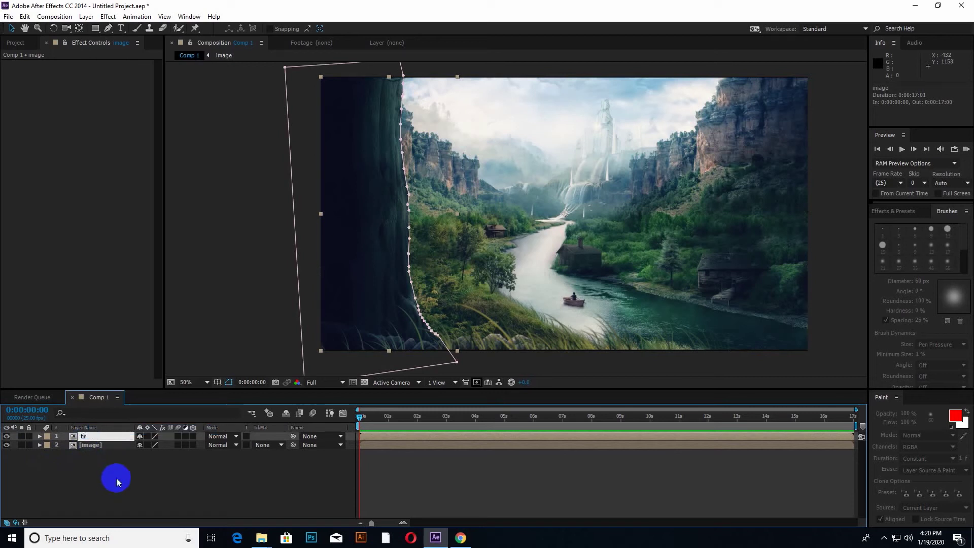
pyautogui.write('ee')
pyautogui.click(115, 477)
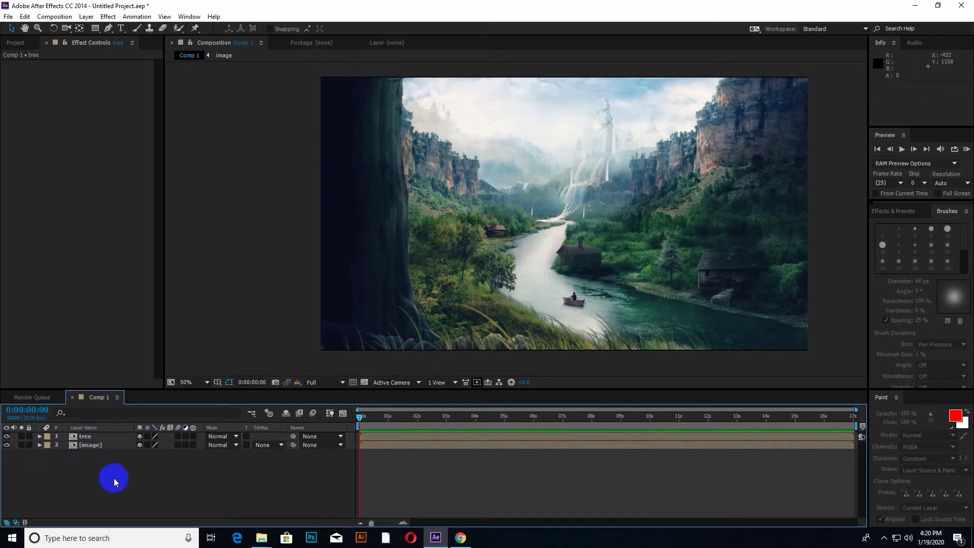
# Open the image pre-composition, check the Paint effect on the landscape picture, and return to Comp 1.
pyautogui.click(97, 446)
pyautogui.moveTo(398, 296); pyautogui.dragTo(384, 275)
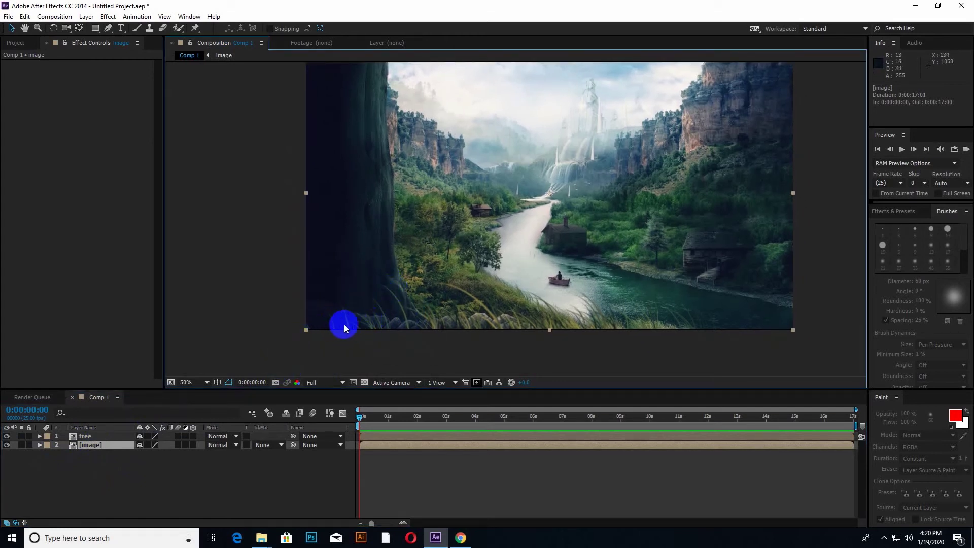
pyautogui.moveTo(360, 300); pyautogui.dragTo(329, 299)
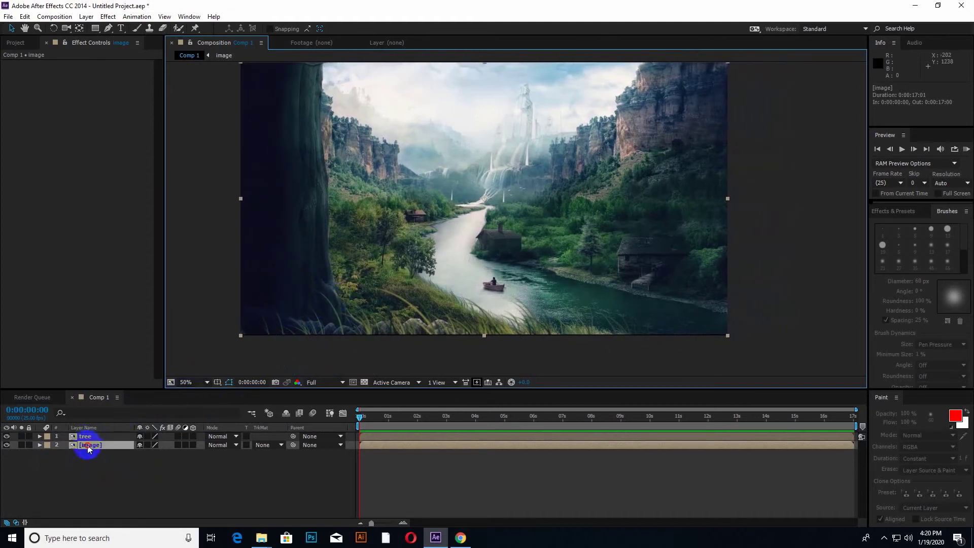
pyautogui.moveTo(428, 293); pyautogui.dragTo(413, 260)
pyautogui.click(88, 448)
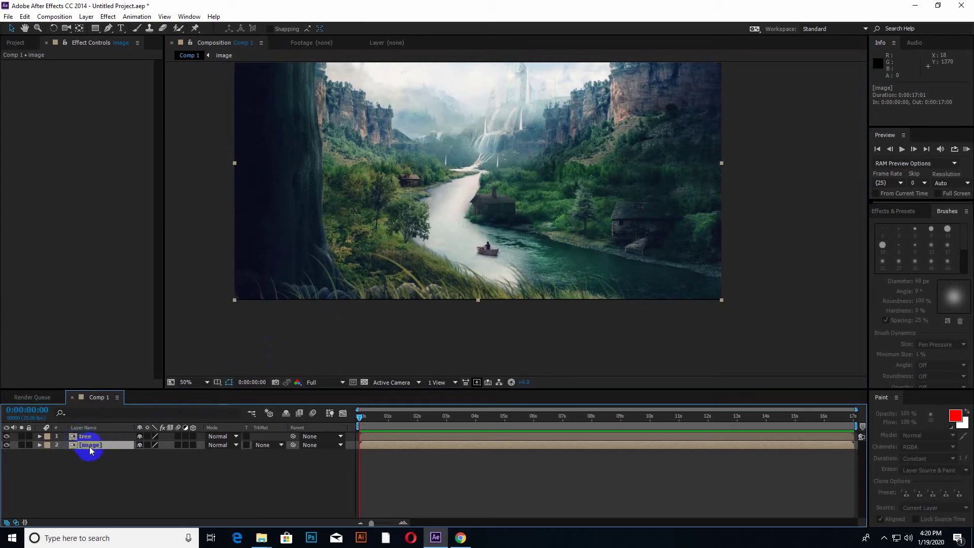
pyautogui.doubleClick(90, 446)
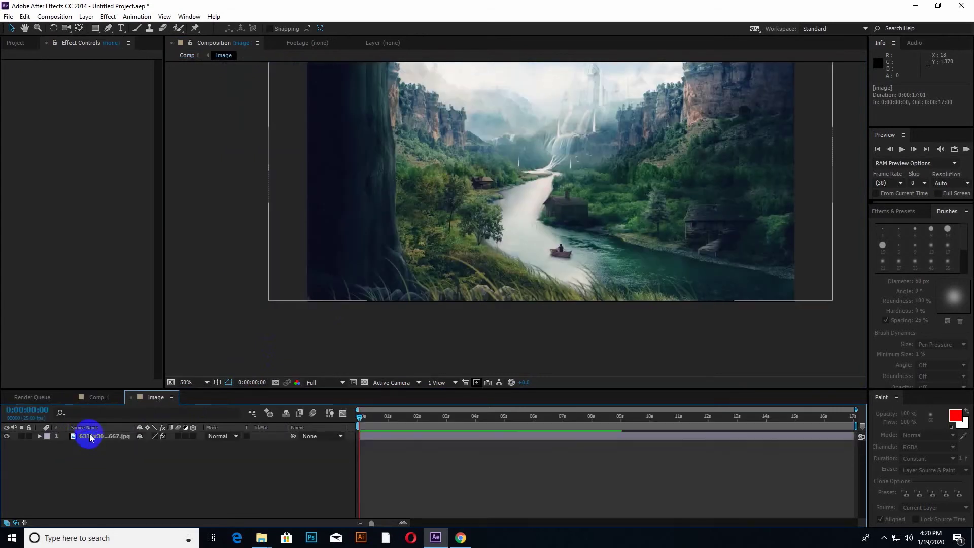
pyautogui.click(89, 437)
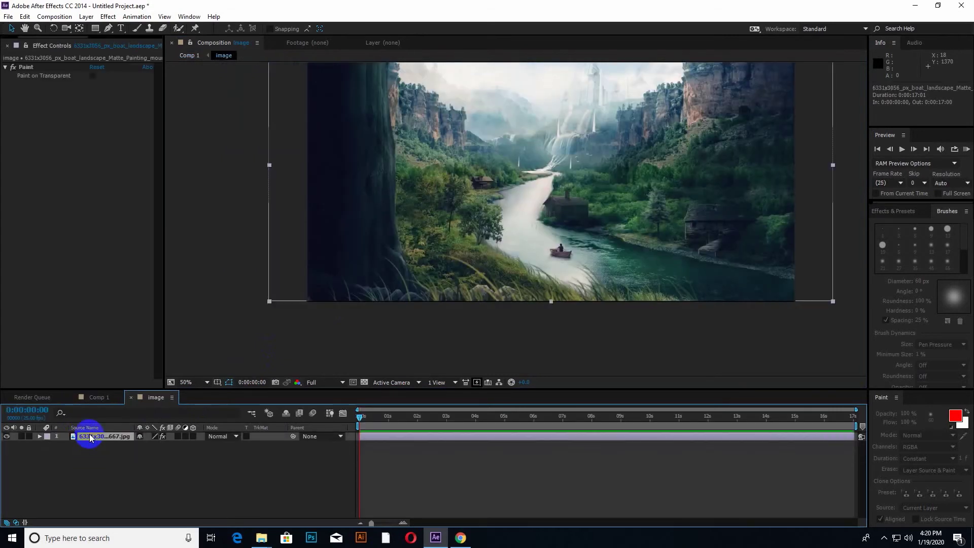
pyautogui.click(27, 68)
pyautogui.click(96, 440)
pyautogui.click(97, 397)
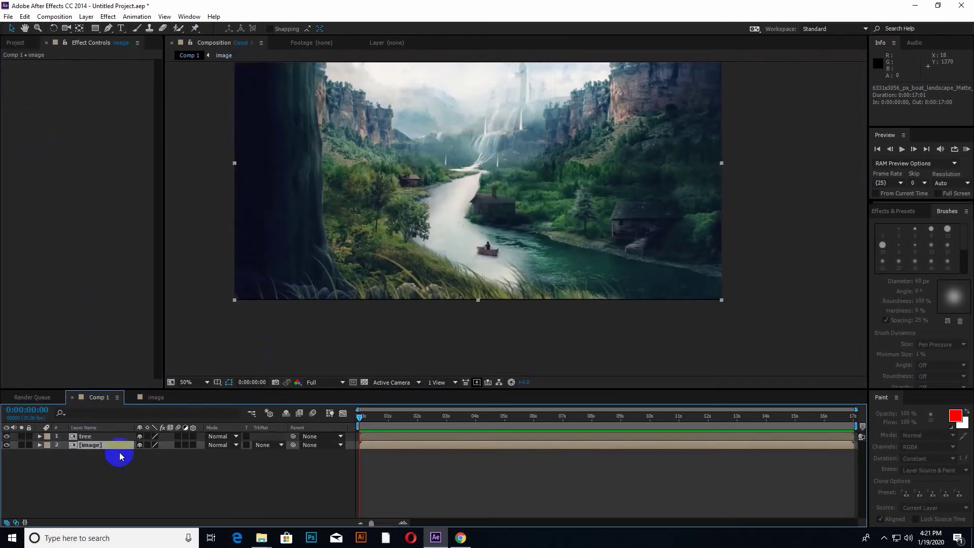
# Duplicate the image layer and hide the tree layer.
pyautogui.scroll(2, 439, 294)
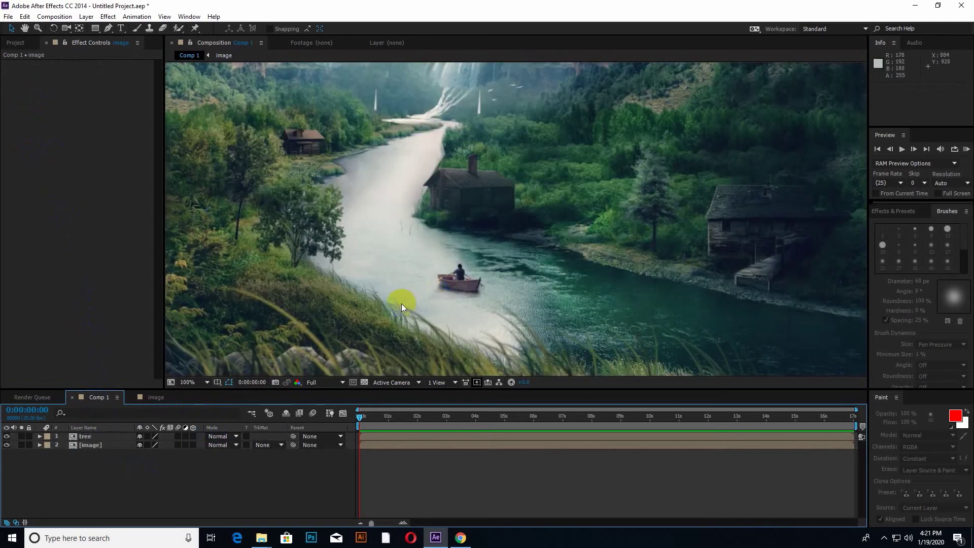
pyautogui.scroll(2, 401, 304)
pyautogui.moveTo(394, 316); pyautogui.dragTo(401, 297)
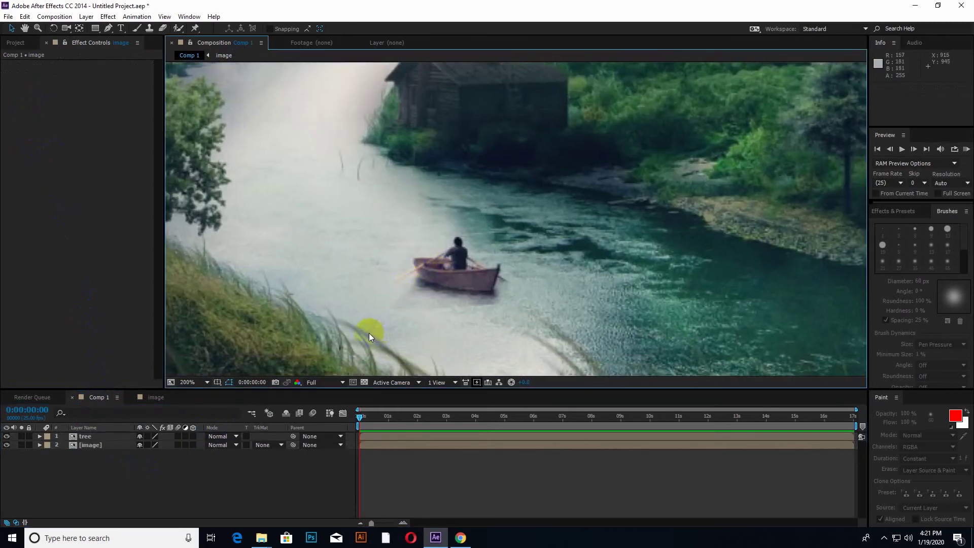
pyautogui.click(86, 446)
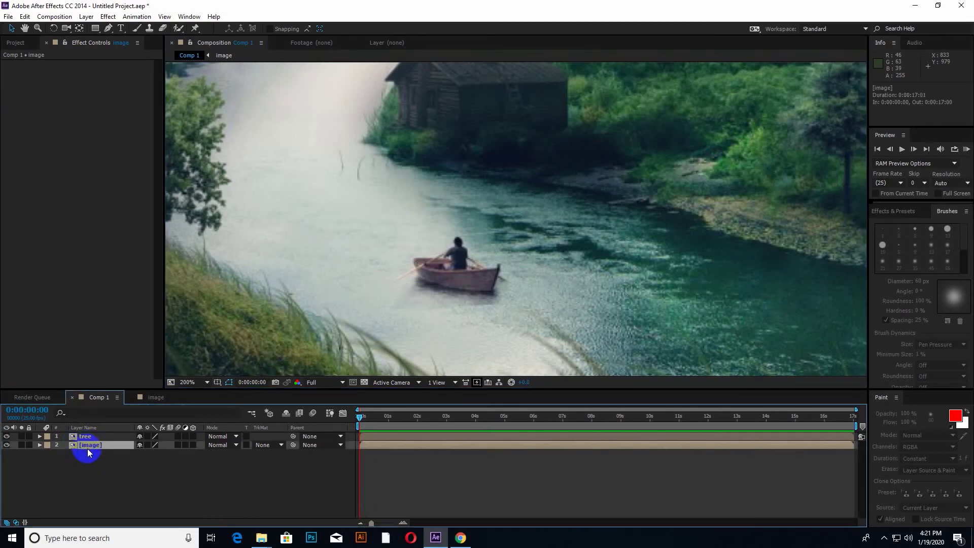
pyautogui.hotkey('ctrl', 'd')
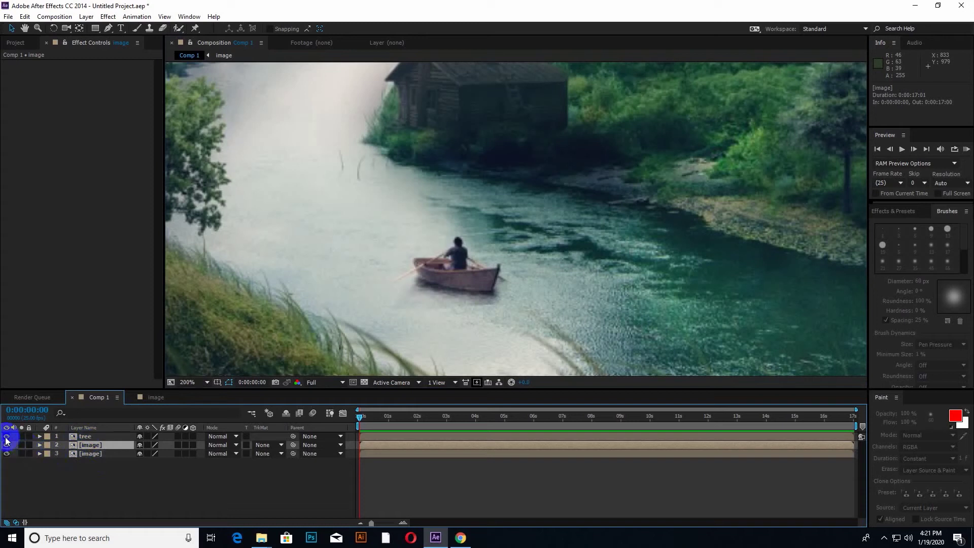
pyautogui.scroll(-1, 348, 244)
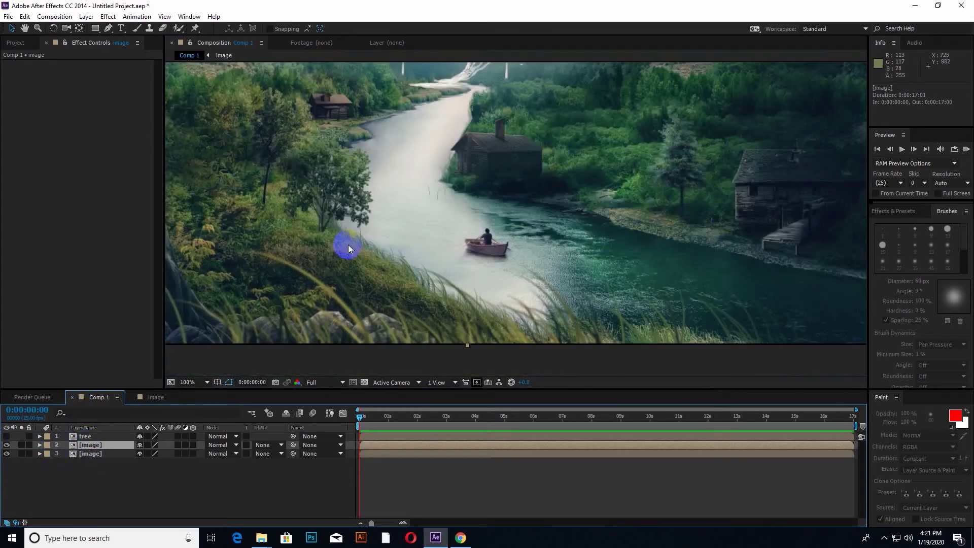
# Rename the upper image copy as boat and hide the image layer below it.
pyautogui.moveTo(348, 245); pyautogui.dragTo(476, 260)
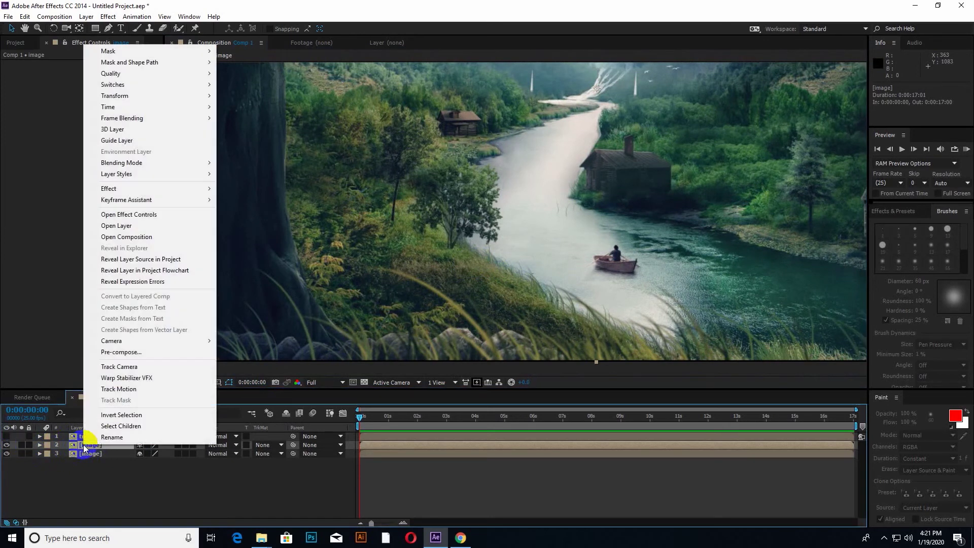
pyautogui.rightClick(84, 445)
pyautogui.click(111, 437)
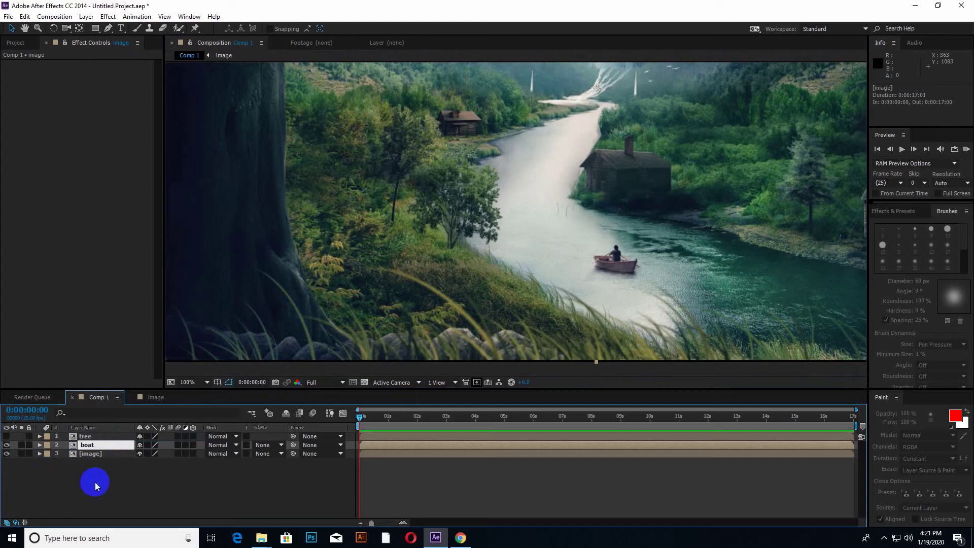
pyautogui.click(96, 485)
pyautogui.click(85, 444)
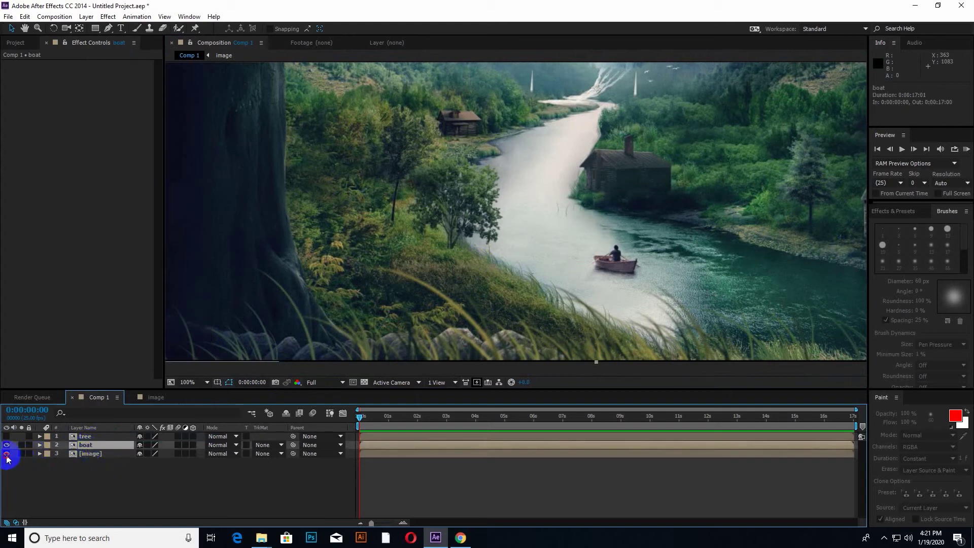
# Start a Pen tool mask on the boat layer, tracing beneath the hull's shadow and around the short oar tip to the upright end post.
pyautogui.click(108, 28)
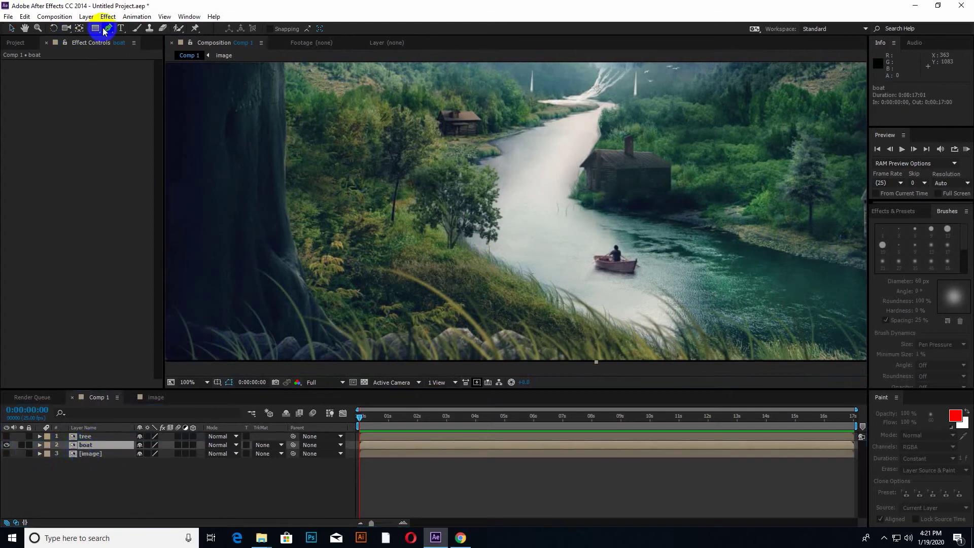
pyautogui.scroll(4, 543, 244)
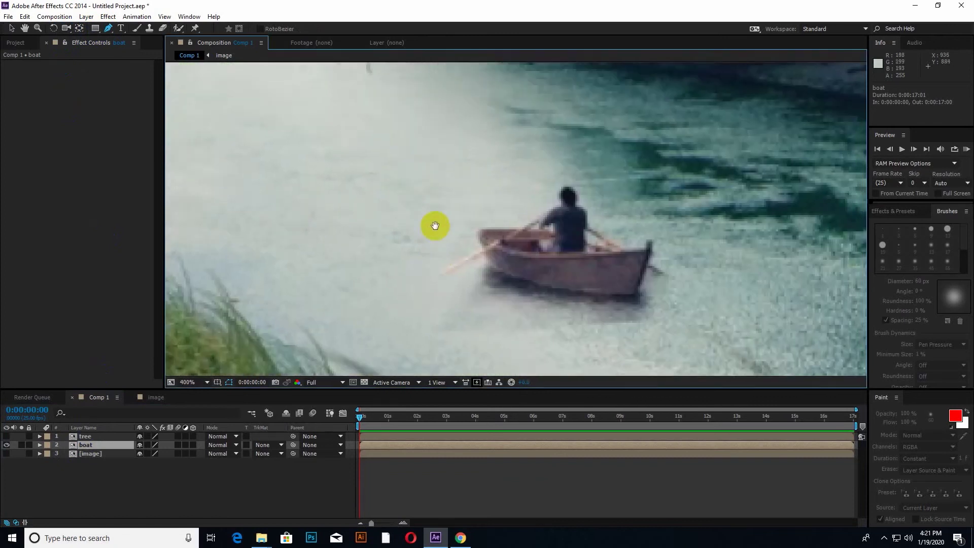
pyautogui.scroll(1, 474, 241)
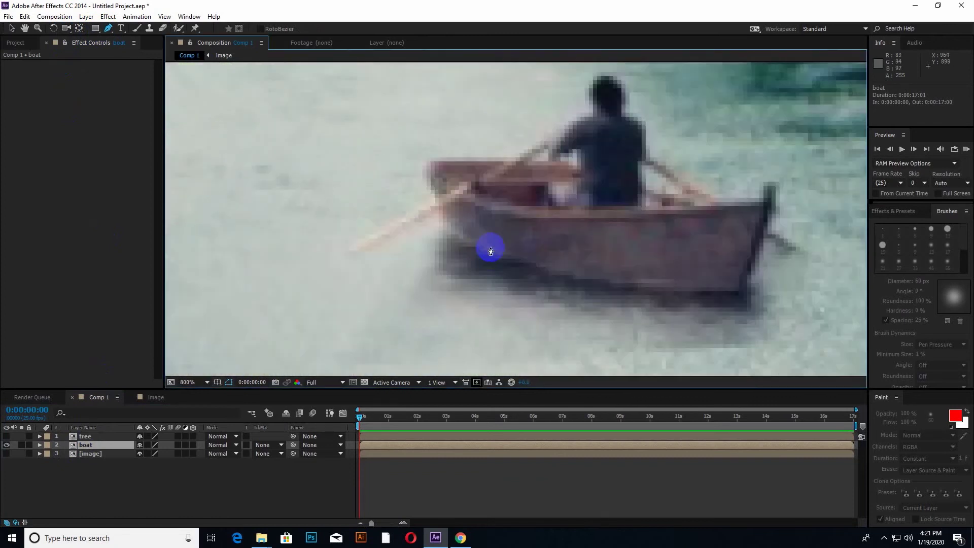
pyautogui.click(439, 234)
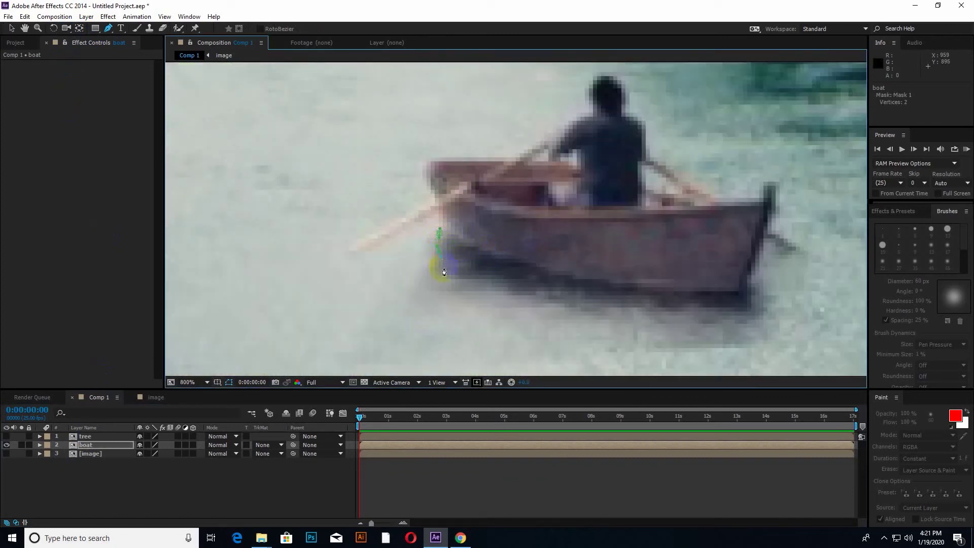
pyautogui.click(501, 286)
pyautogui.click(532, 293)
pyautogui.click(712, 346)
pyautogui.click(768, 225)
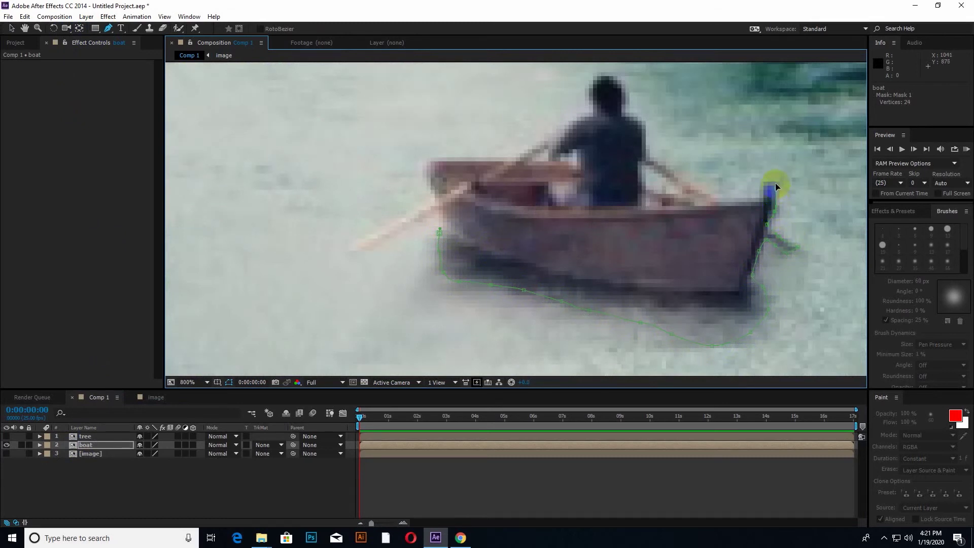
# Continue the boat mask around the upright end post and along the right-hand oar toward the rower.
pyautogui.scroll(1, 776, 188)
pyautogui.click(573, 200)
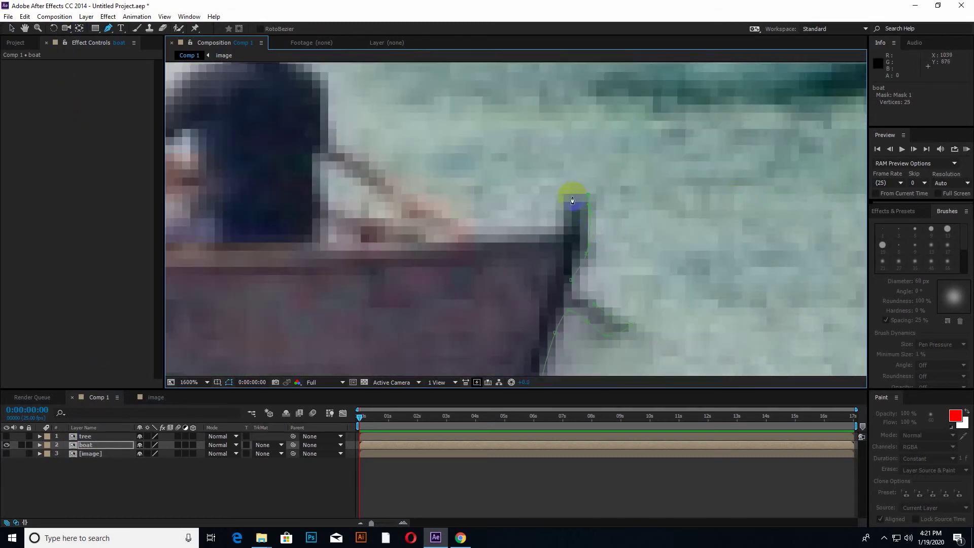
pyautogui.click(563, 197)
pyautogui.click(562, 229)
pyautogui.moveTo(405, 180); pyautogui.dragTo(617, 277)
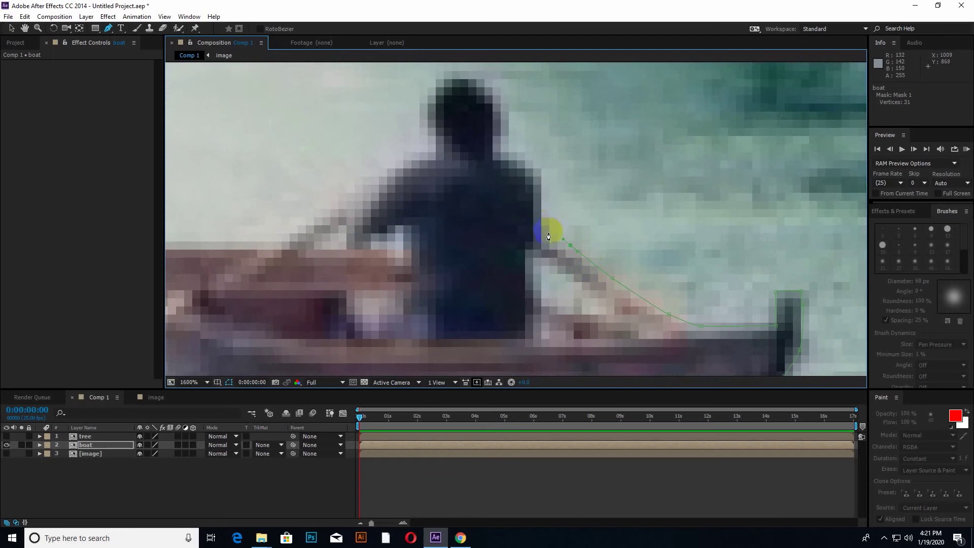
# Trace the boat mask over the rower's back, head, shoulder and arm.
pyautogui.click(546, 233)
pyautogui.click(540, 193)
pyautogui.click(528, 168)
pyautogui.click(435, 152)
pyautogui.click(406, 163)
pyautogui.click(376, 180)
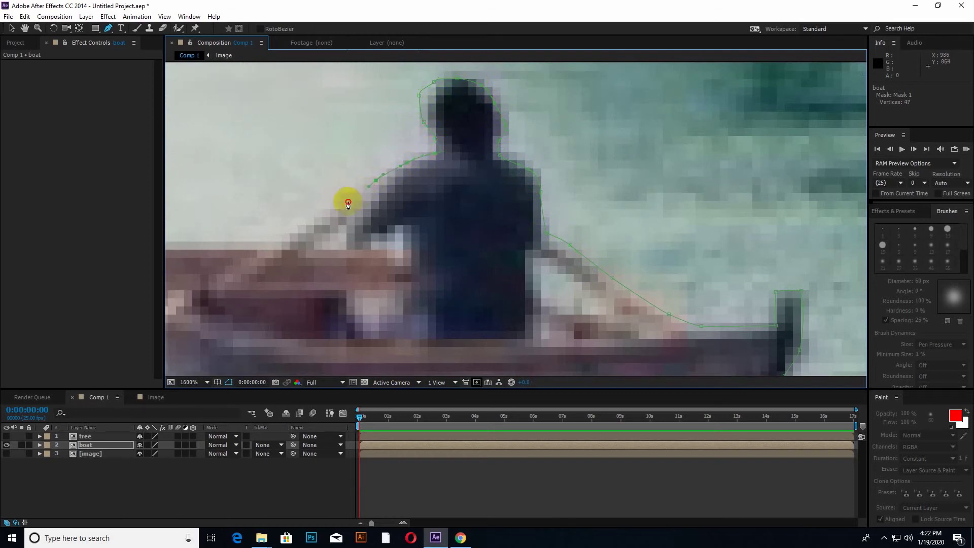
pyautogui.click(348, 202)
# Extend the boat mask along the hull's upper rim and around its left end down to the long oar.
pyautogui.moveTo(330, 246); pyautogui.dragTo(438, 195)
pyautogui.click(462, 198)
pyautogui.click(407, 192)
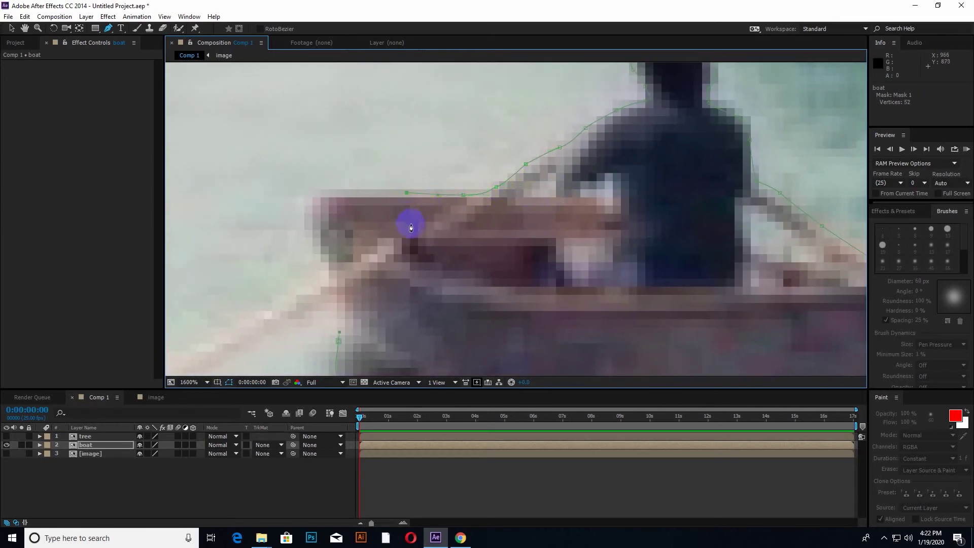
pyautogui.scroll(-1, 409, 226)
pyautogui.moveTo(459, 233); pyautogui.dragTo(541, 222)
pyautogui.scroll(1, 533, 243)
pyautogui.scroll(-3, 533, 243)
pyautogui.scroll(3, 510, 191)
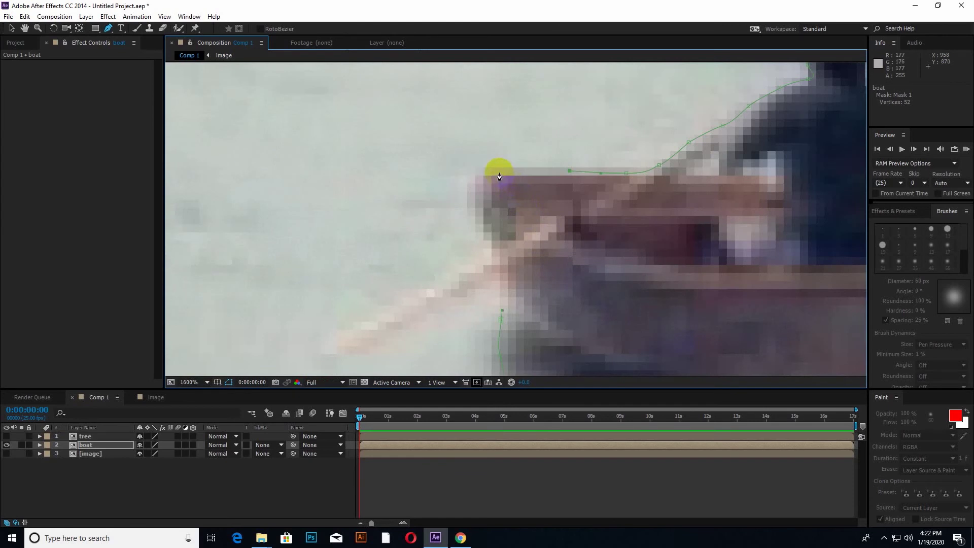
pyautogui.scroll(-3, 494, 176)
pyautogui.scroll(3, 478, 169)
pyautogui.click(486, 170)
pyautogui.click(474, 212)
pyautogui.click(486, 243)
pyautogui.click(476, 259)
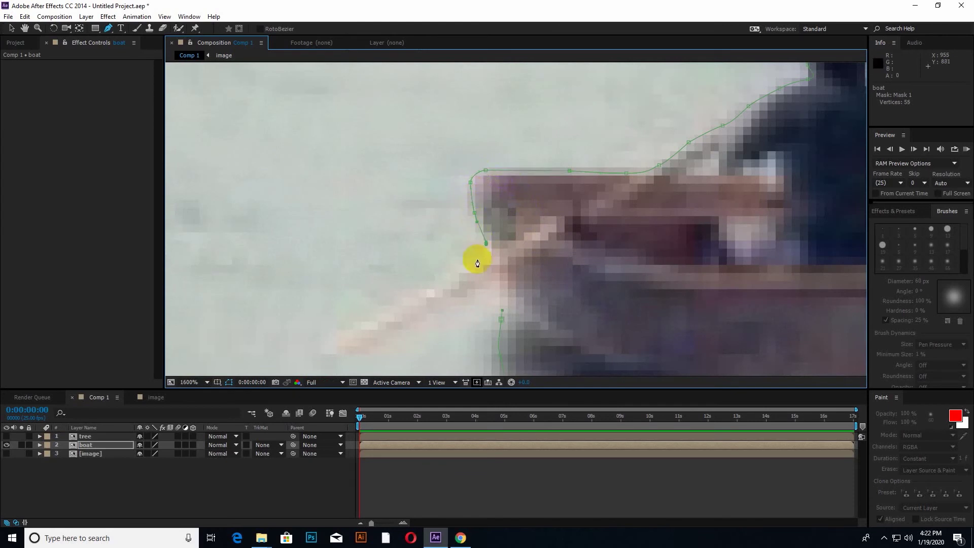
# Trace the long left oar around its tip and close the boat mask at its starting point.
pyautogui.click(446, 272)
pyautogui.moveTo(457, 297); pyautogui.dragTo(596, 233)
pyautogui.click(463, 254)
pyautogui.click(439, 271)
pyautogui.click(452, 291)
pyautogui.click(489, 272)
pyautogui.click(531, 248)
pyautogui.click(573, 224)
pyautogui.click(601, 261)
pyautogui.scroll(-4, 619, 267)
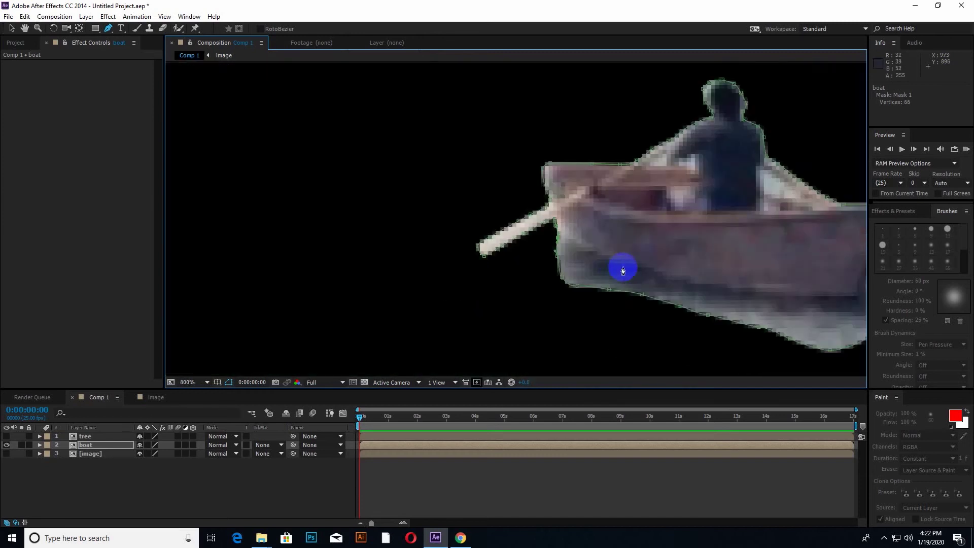
pyautogui.moveTo(589, 290); pyautogui.dragTo(577, 294)
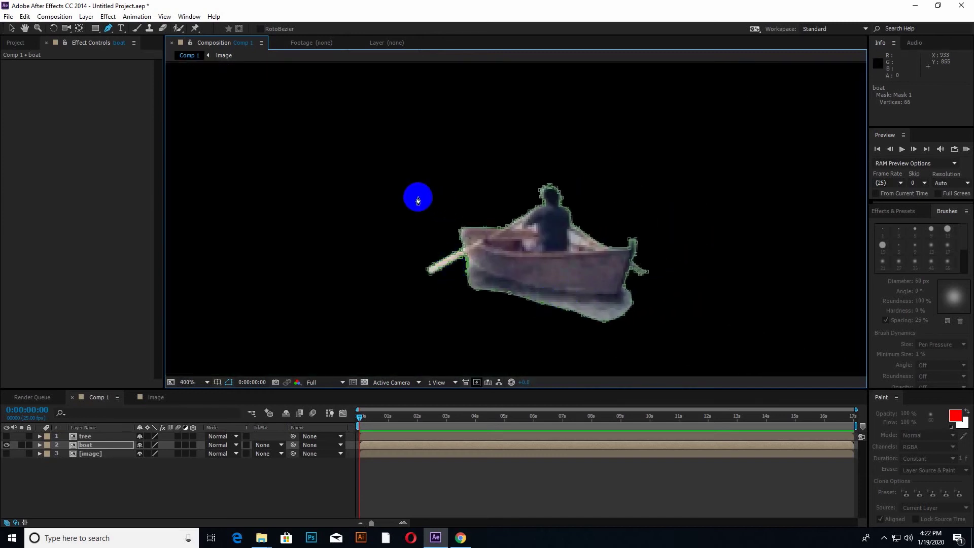
# Adjust the boat mask point beside the rower's head so the outline fits closer to the head.
pyautogui.press('v')
pyautogui.scroll(-2, 516, 253)
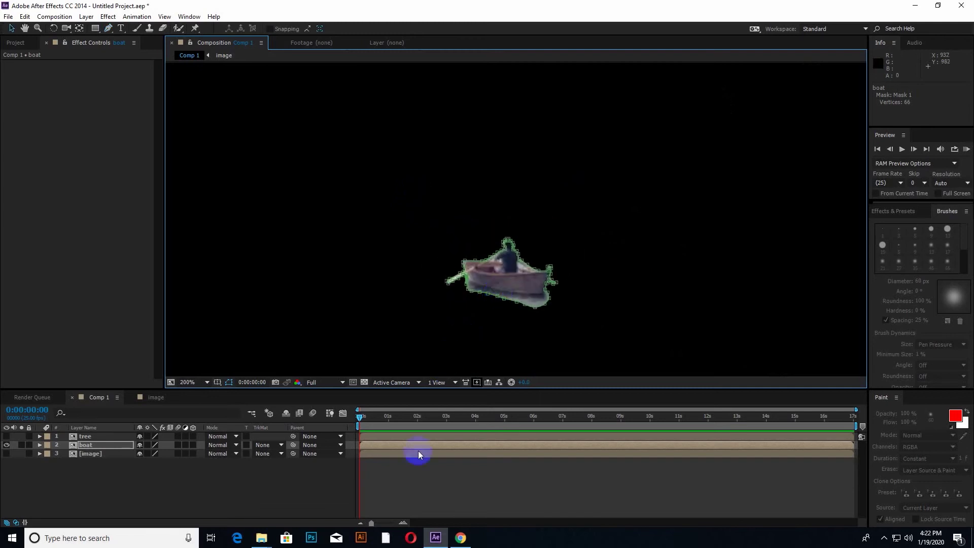
pyautogui.click(425, 471)
pyautogui.scroll(2, 471, 284)
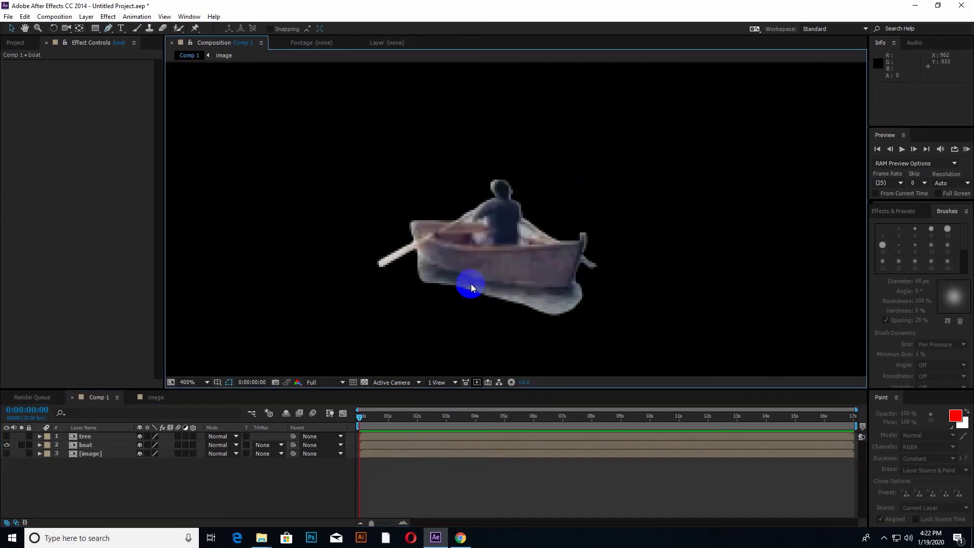
pyautogui.click(485, 242)
pyautogui.scroll(2, 495, 215)
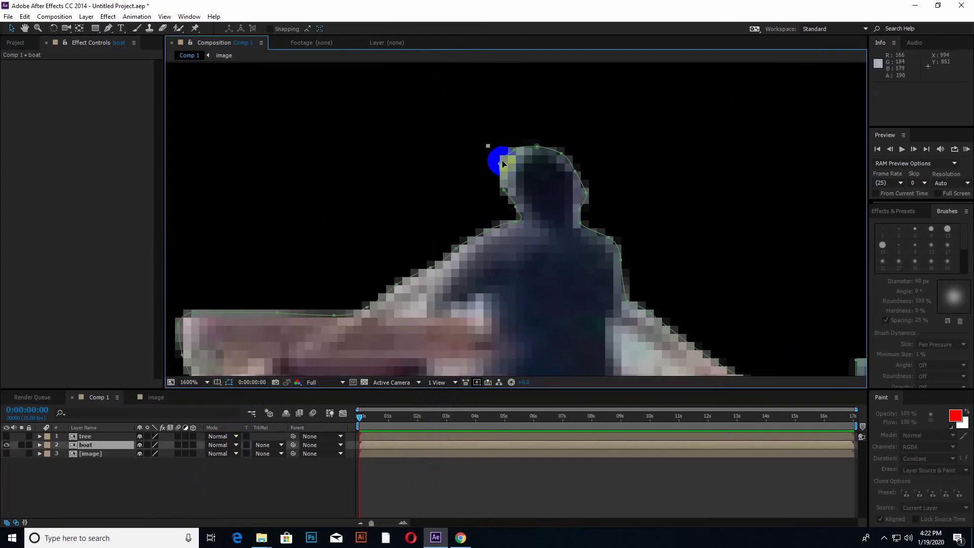
pyautogui.moveTo(499, 165); pyautogui.dragTo(505, 190)
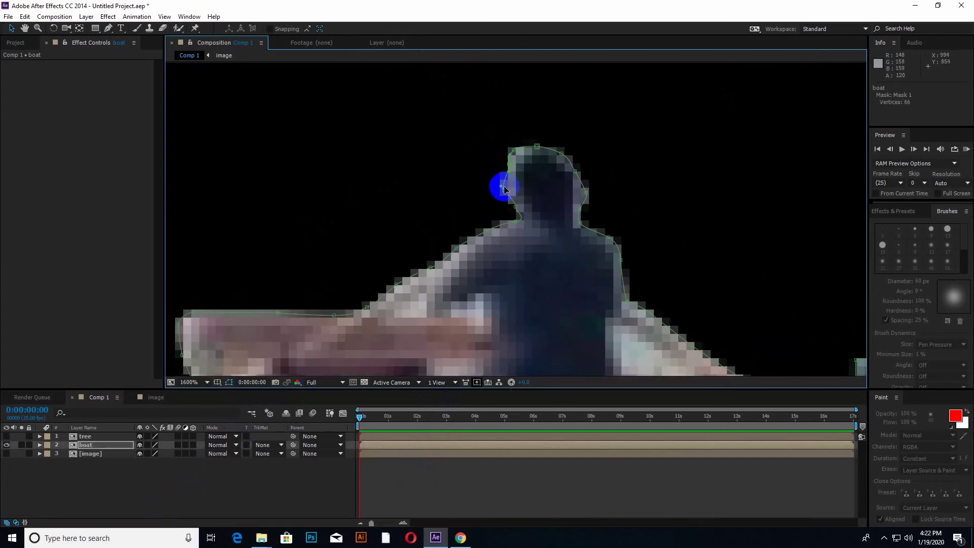
pyautogui.click(109, 489)
pyautogui.scroll(-2, 369, 239)
pyautogui.moveTo(285, 363); pyautogui.dragTo(280, 327)
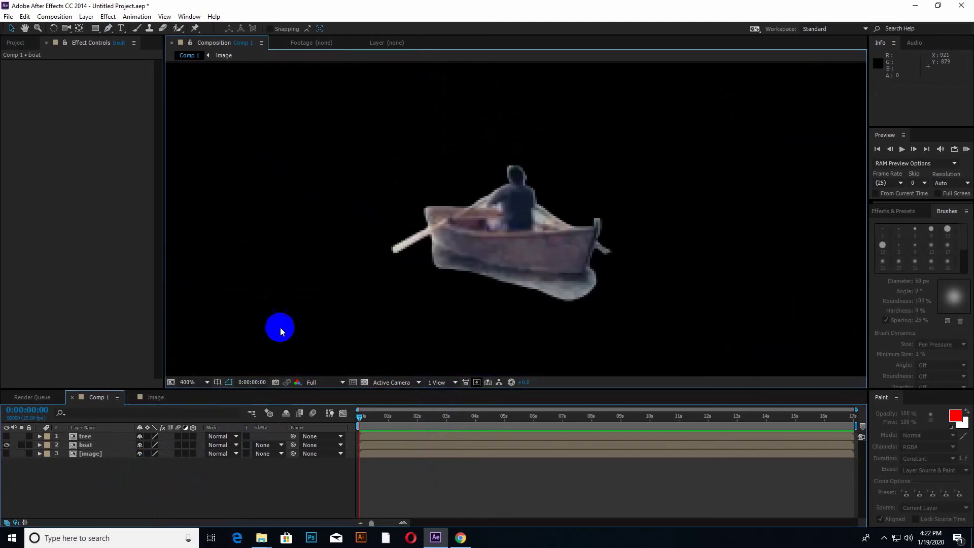
# Make the tree layer visible again to view the tree and boat cut-outs together.
pyautogui.click(86, 471)
pyautogui.click(7, 435)
pyautogui.scroll(-2, 406, 293)
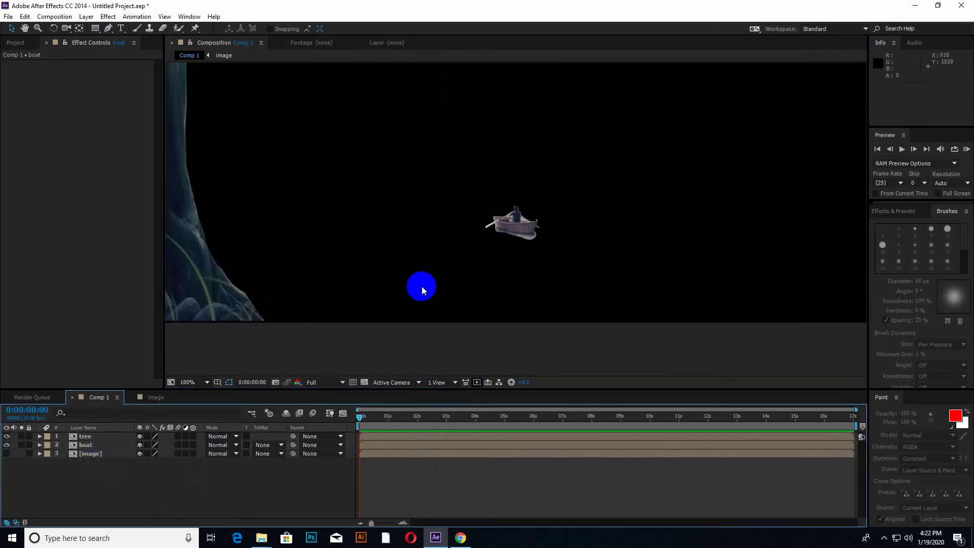
pyautogui.moveTo(453, 270); pyautogui.dragTo(448, 342)
pyautogui.scroll(-1, 545, 305)
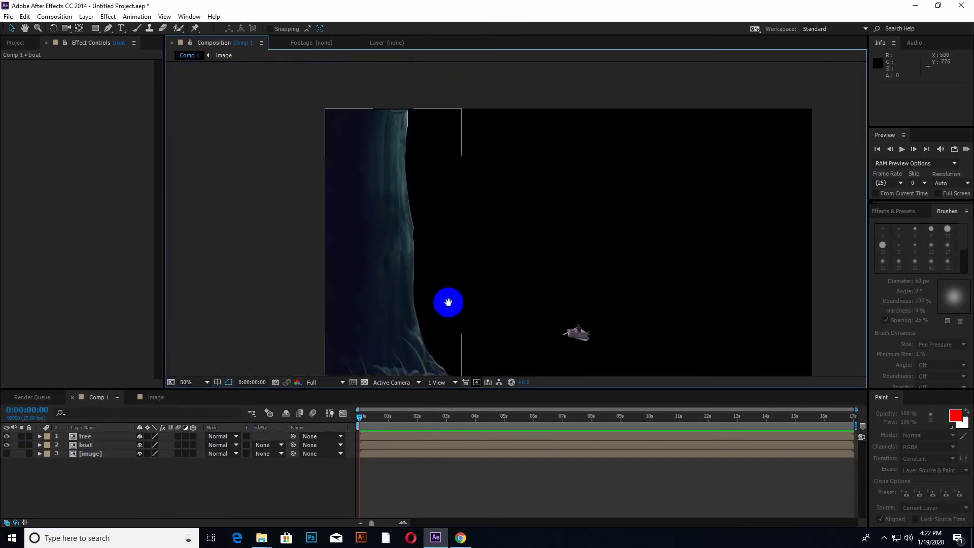
pyautogui.moveTo(448, 302); pyautogui.dragTo(434, 271)
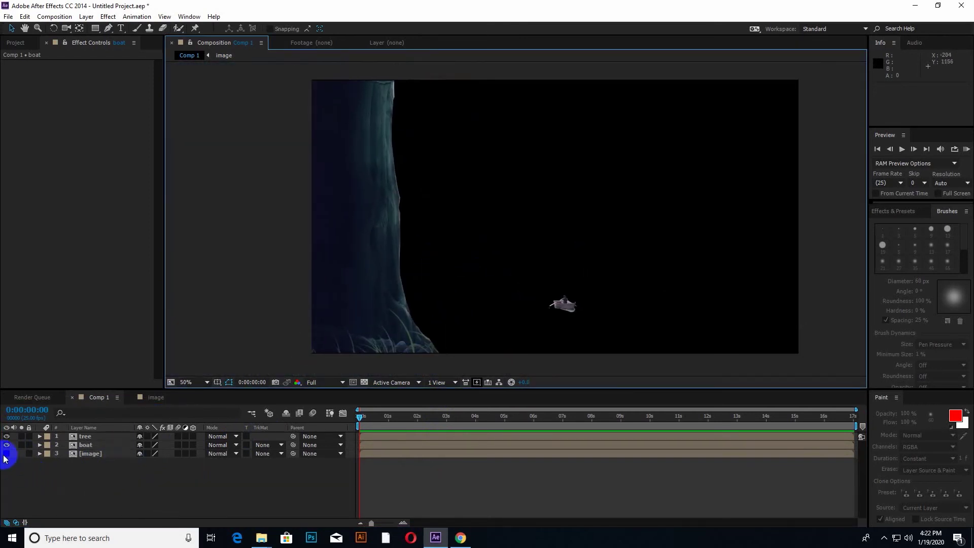
# Make the image layer visible and briefly solo the boat and tree layers in turn to check their cut-outs.
pyautogui.click(6, 453)
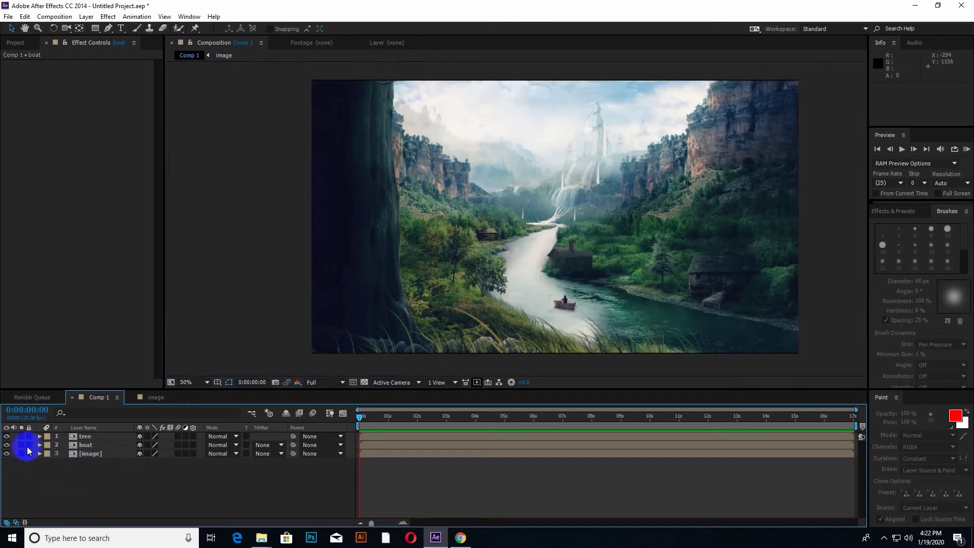
pyautogui.click(21, 444)
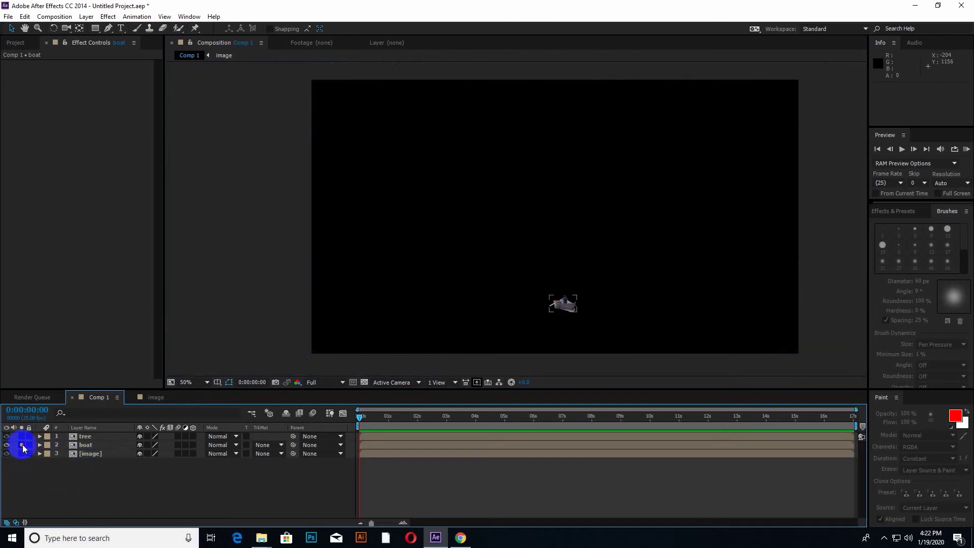
pyautogui.click(22, 444)
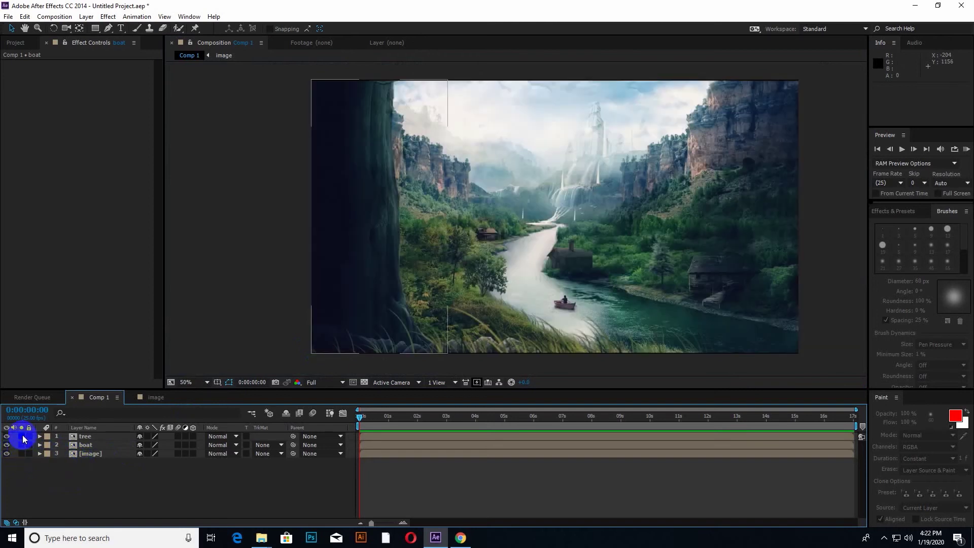
pyautogui.click(21, 436)
pyautogui.click(21, 436)
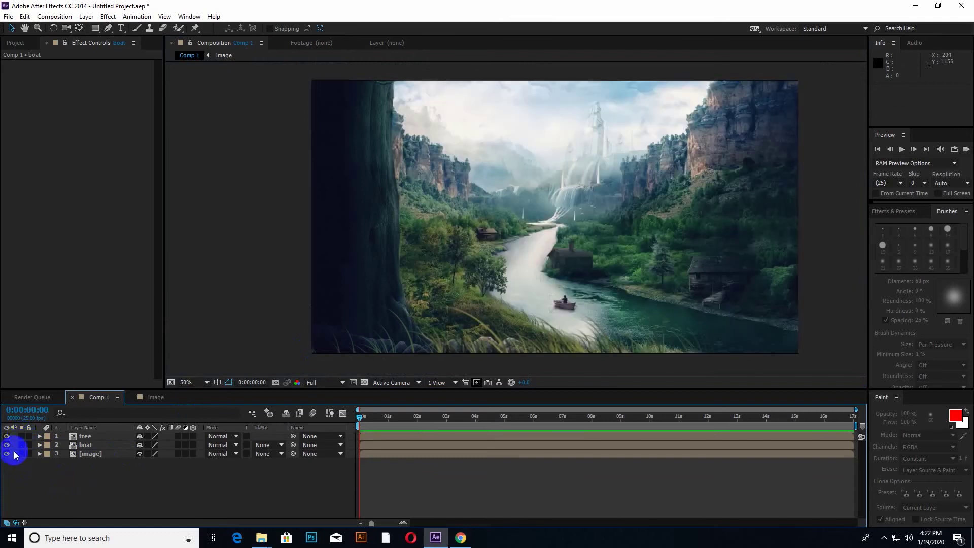
# Look over the river, boat and riverside houses in the image layer up close and as a whole.
pyautogui.click(86, 452)
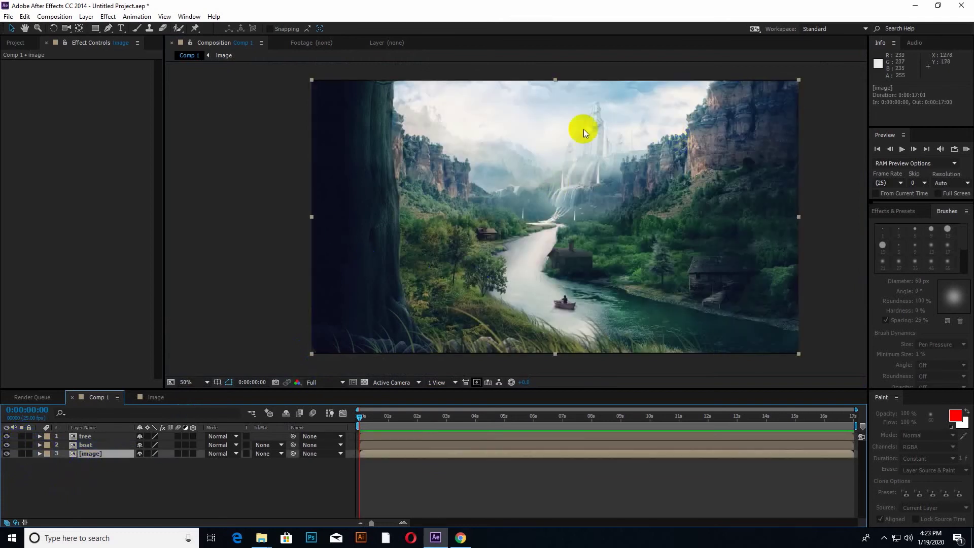
pyautogui.scroll(2, 578, 212)
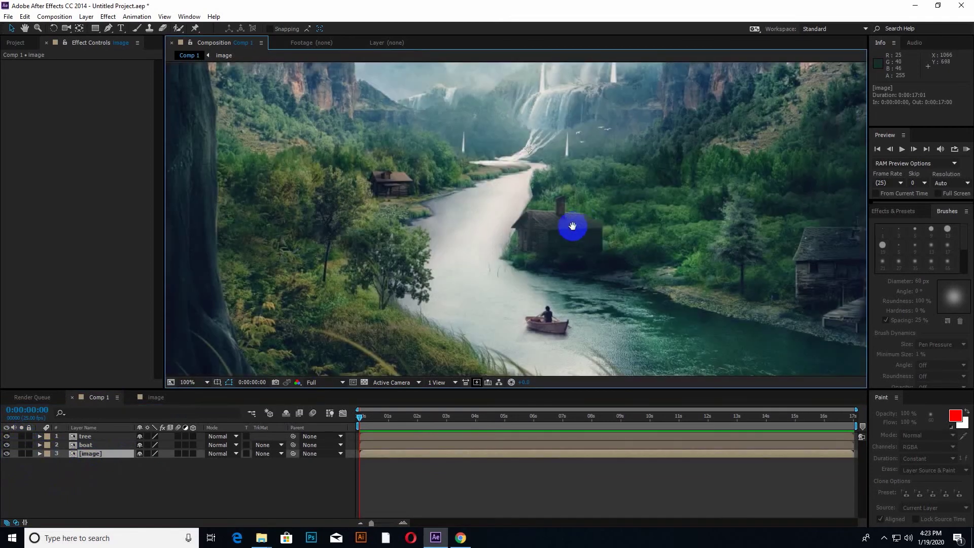
pyautogui.scroll(-2, 556, 218)
pyautogui.scroll(2, 559, 243)
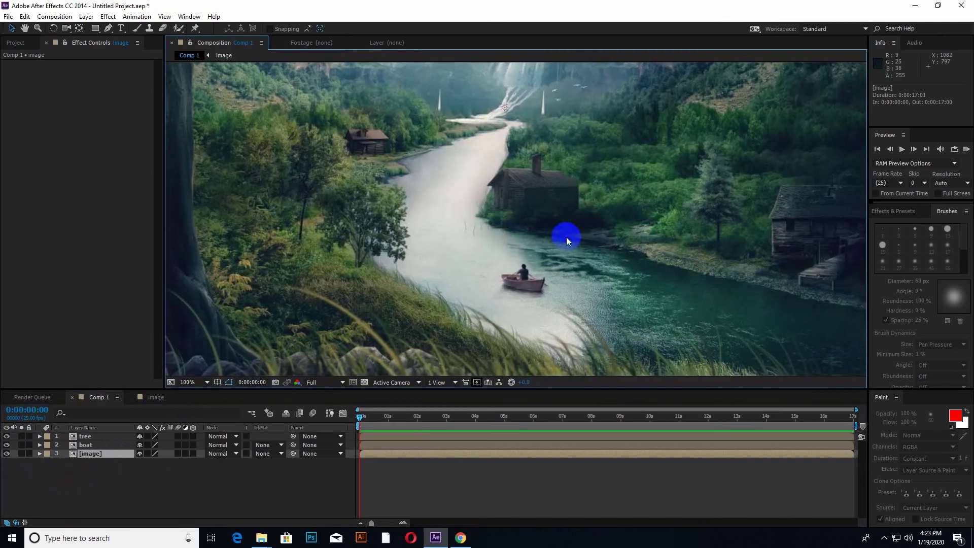
pyautogui.moveTo(561, 255); pyautogui.dragTo(555, 282)
pyautogui.scroll(-2, 562, 273)
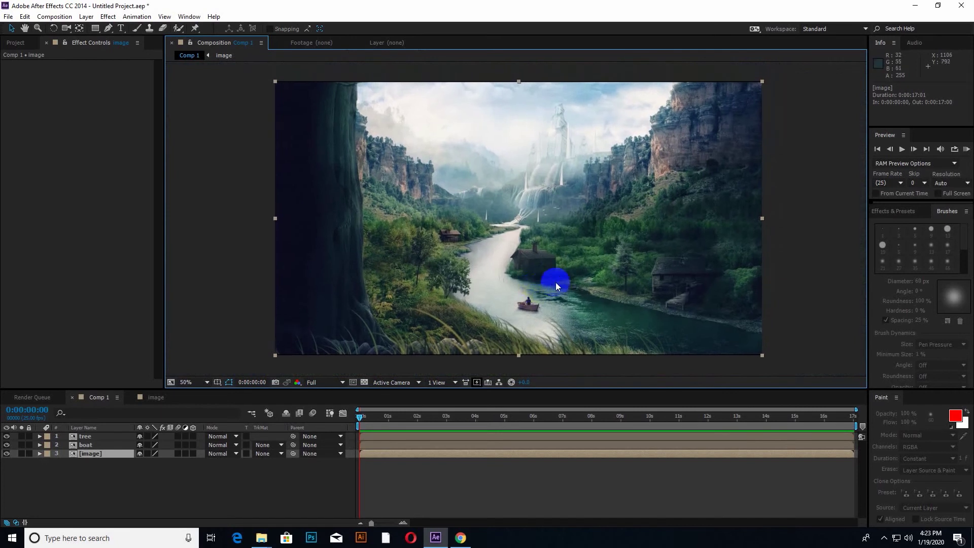
# Duplicate the image layer and rename the upper copy "land scape".
pyautogui.click(90, 455)
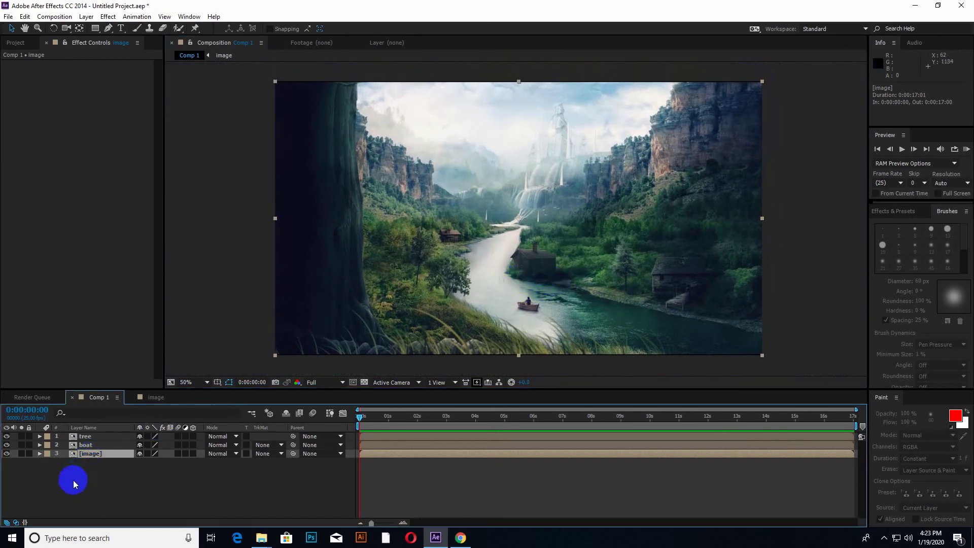
pyautogui.click(77, 475)
pyautogui.click(87, 456)
pyautogui.hotkey('ctrl', 'd')
pyautogui.click(86, 477)
pyautogui.click(88, 456)
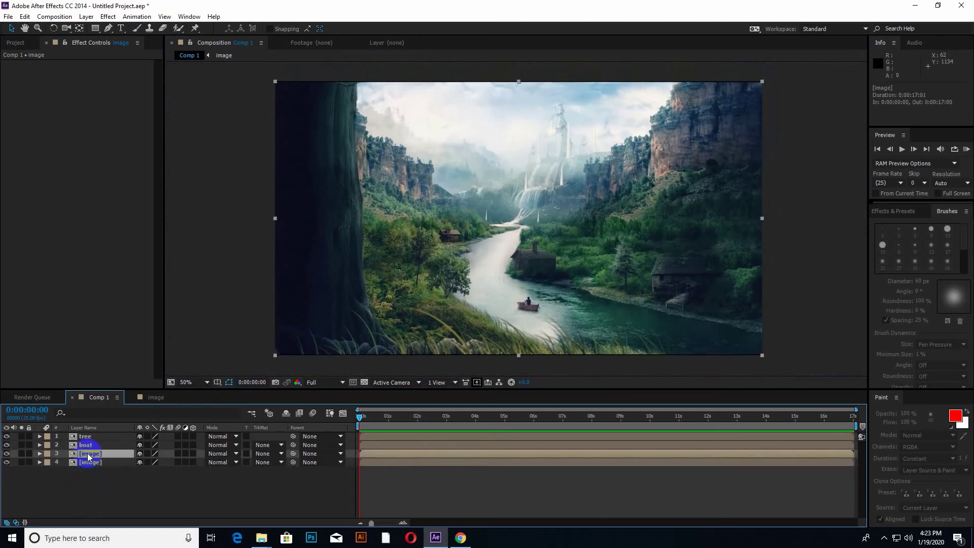
pyautogui.rightClick(88, 457)
pyautogui.click(116, 446)
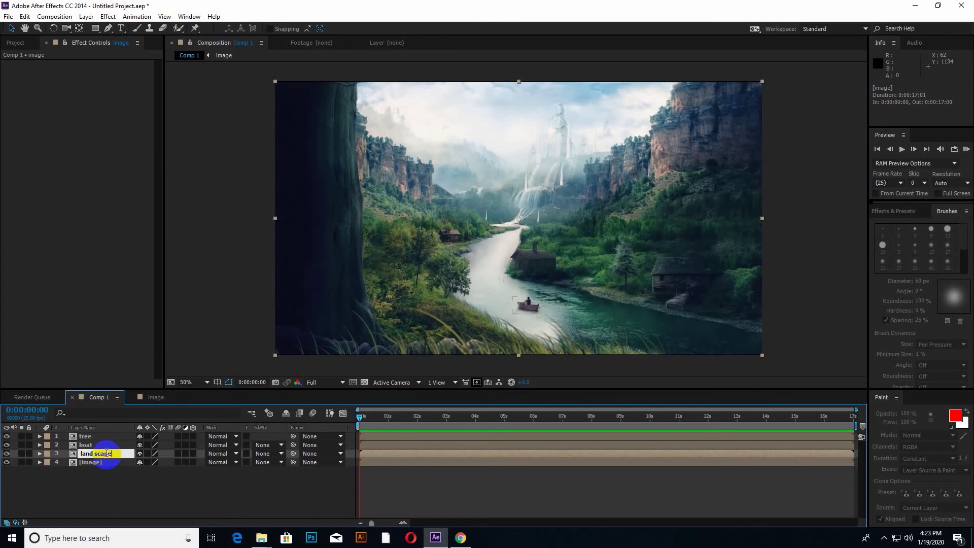
pyautogui.click(104, 482)
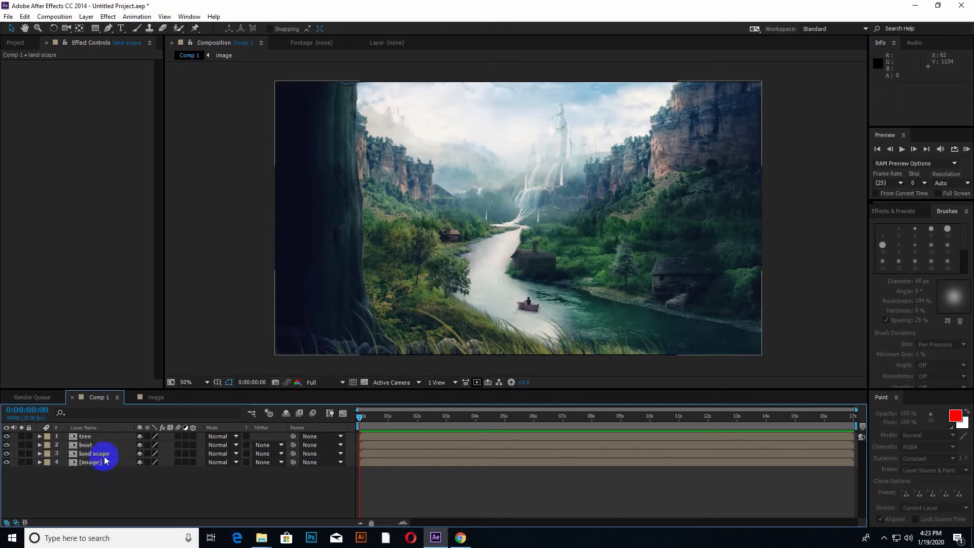
# Solo the land scape layer and start a Pen mask from outside the image's left edge across the upper tree trunk.
pyautogui.click(100, 453)
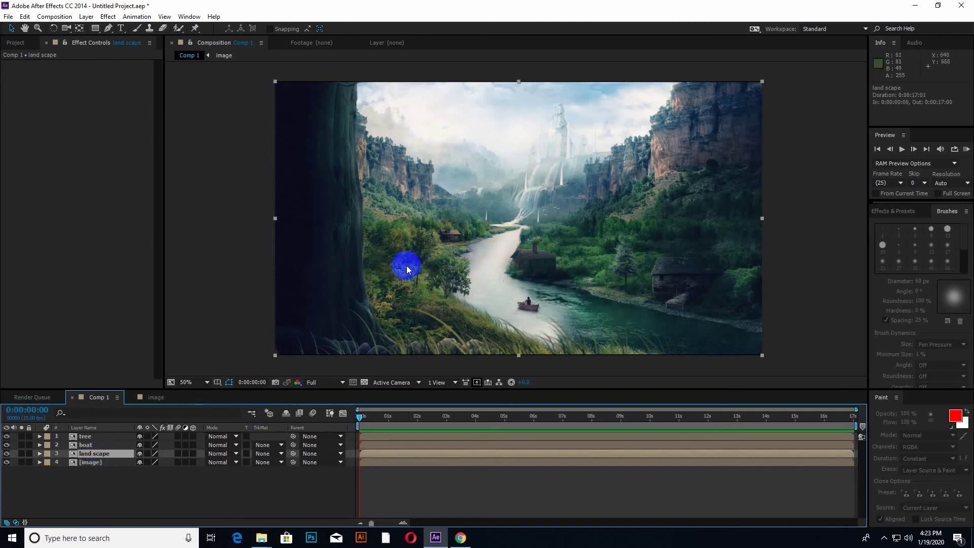
pyautogui.click(22, 453)
pyautogui.moveTo(365, 187); pyautogui.dragTo(430, 243)
pyautogui.click(108, 28)
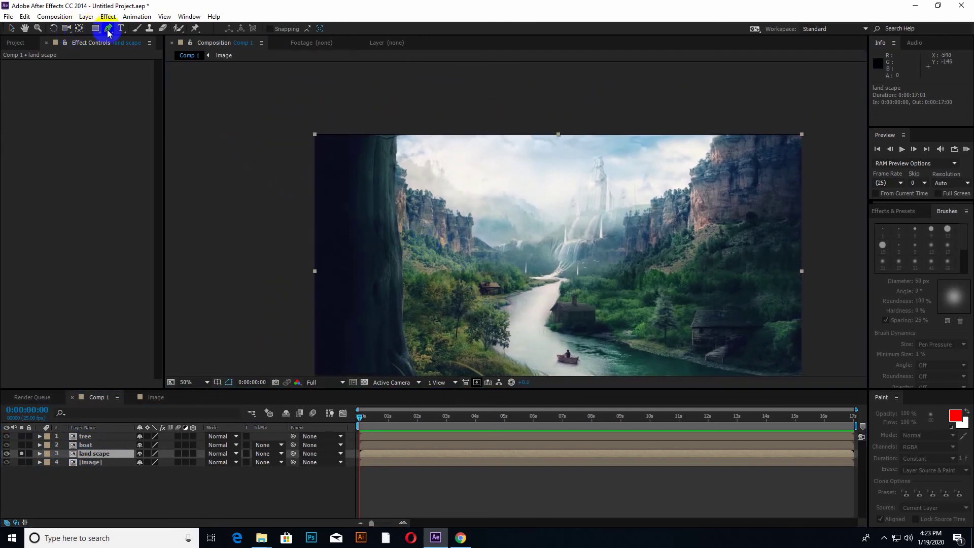
pyautogui.press('.')
pyautogui.moveTo(374, 184); pyautogui.dragTo(460, 244)
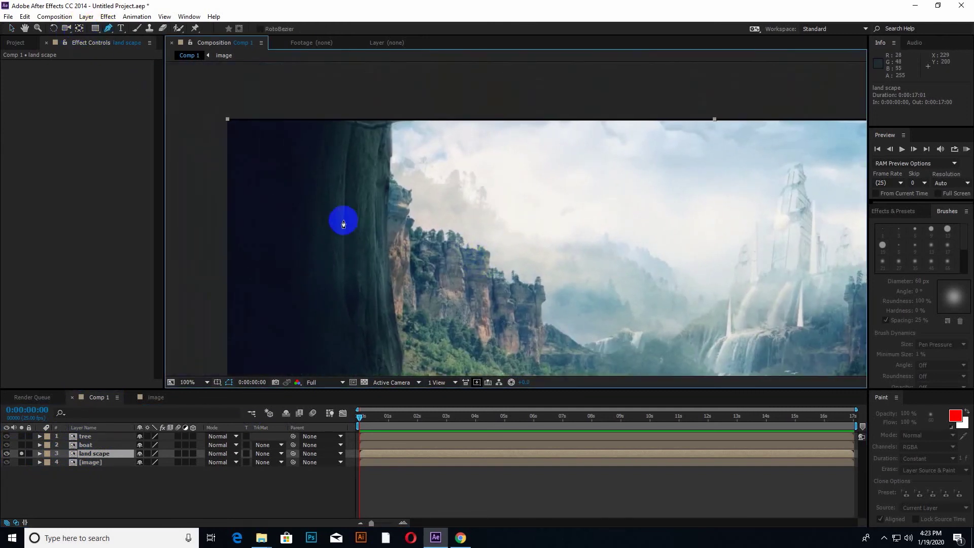
pyautogui.click(211, 139)
pyautogui.click(306, 156)
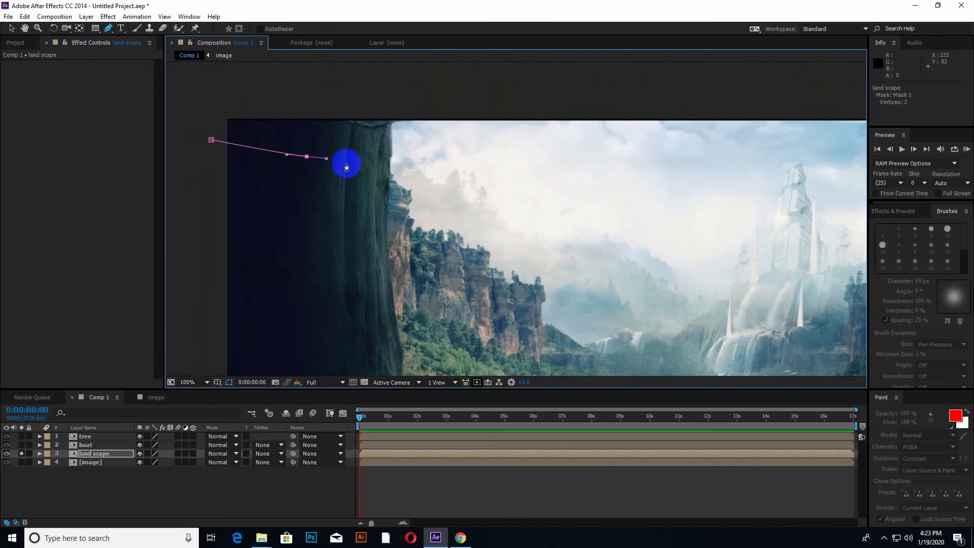
pyautogui.click(353, 164)
# Continue the landscape mask to the trunk's edge and down the outline of the uppermost cliff rocks beside it.
pyautogui.scroll(1, 383, 173)
pyautogui.moveTo(464, 200); pyautogui.dragTo(315, 180)
pyautogui.scroll(1, 361, 194)
pyautogui.hscroll(2, 380, 202)
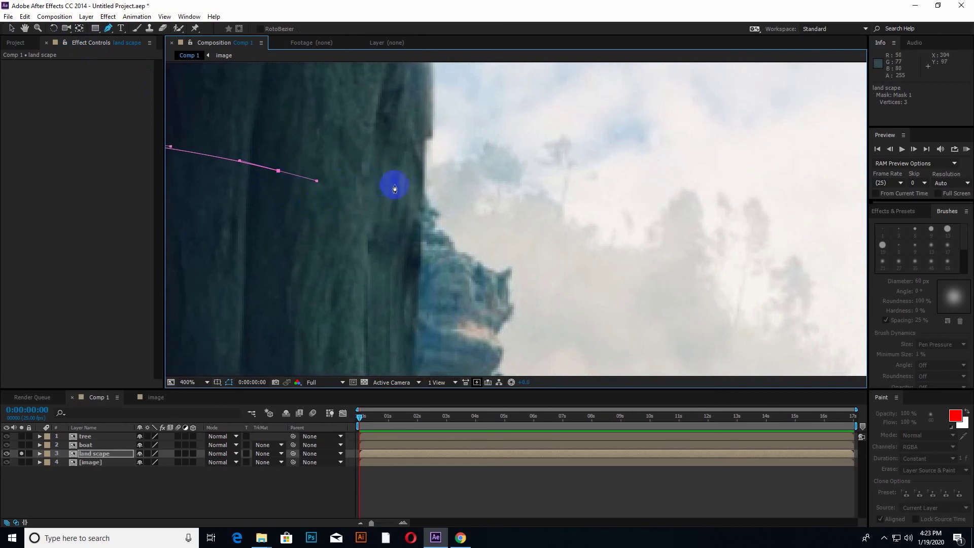
pyautogui.hscroll(1, 358, 178)
pyautogui.hscroll(2, 357, 179)
pyautogui.click(333, 162)
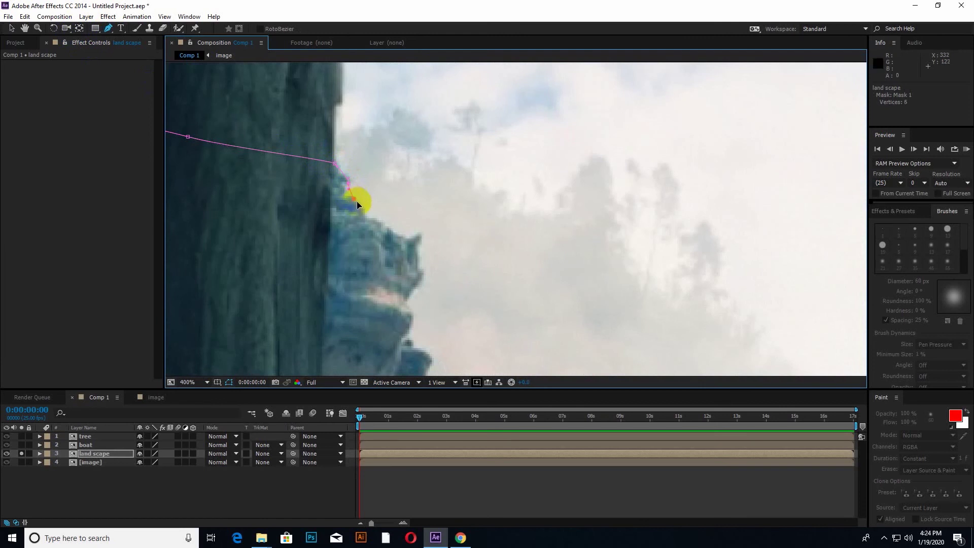
pyautogui.click(365, 215)
pyautogui.click(379, 221)
pyautogui.click(424, 269)
pyautogui.click(409, 299)
pyautogui.moveTo(409, 299); pyautogui.dragTo(362, 211)
# Trace the landscape mask around the pale ledge and the projecting rock below it on the left cliff.
pyautogui.scroll(1, 361, 215)
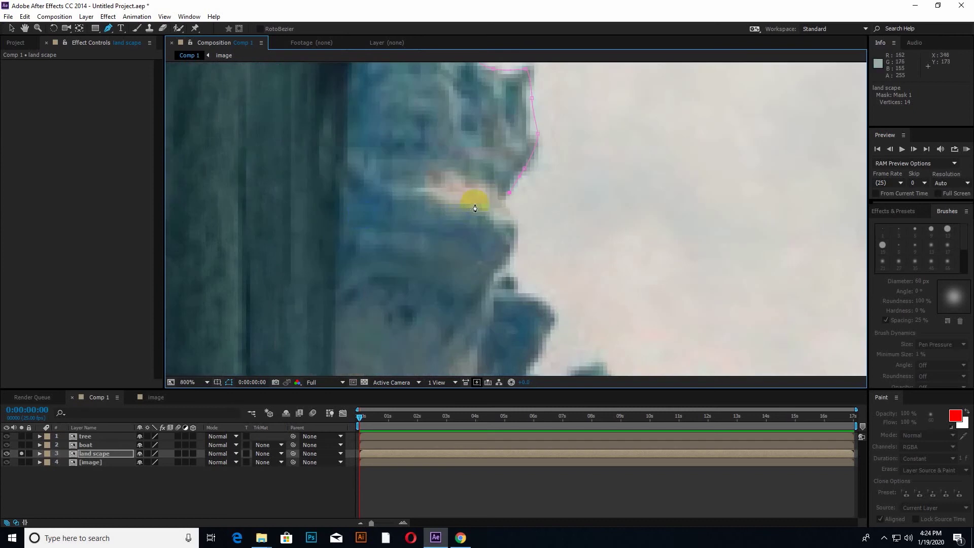
pyautogui.click(512, 212)
pyautogui.click(517, 228)
pyautogui.click(550, 301)
pyautogui.moveTo(550, 301); pyautogui.dragTo(337, 168)
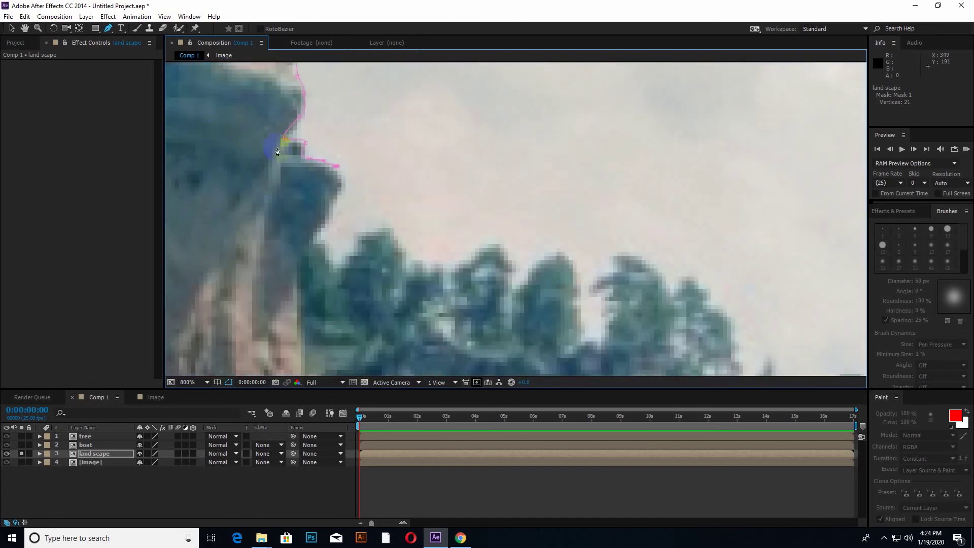
pyautogui.click(344, 183)
# Carry the landscape mask down to the rock's base and over the first treetop on the left cliff.
pyautogui.click(332, 265)
pyautogui.click(353, 249)
pyautogui.click(379, 231)
pyautogui.click(395, 234)
pyautogui.click(403, 246)
# Extend the landscape mask down the first treetop's right side and along the low foliage to the second tree.
pyautogui.scroll(-2, 405, 245)
pyautogui.scroll(1, 370, 193)
pyautogui.moveTo(369, 193); pyautogui.dragTo(332, 192)
pyautogui.scroll(-6, 443, 239)
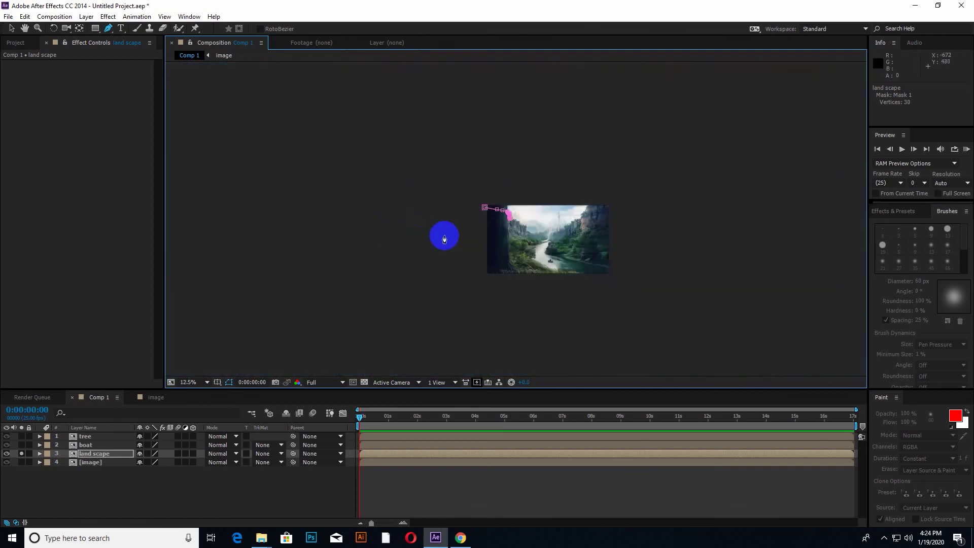
pyautogui.scroll(4, 456, 231)
pyautogui.moveTo(493, 203); pyautogui.dragTo(321, 169)
pyautogui.scroll(1, 321, 170)
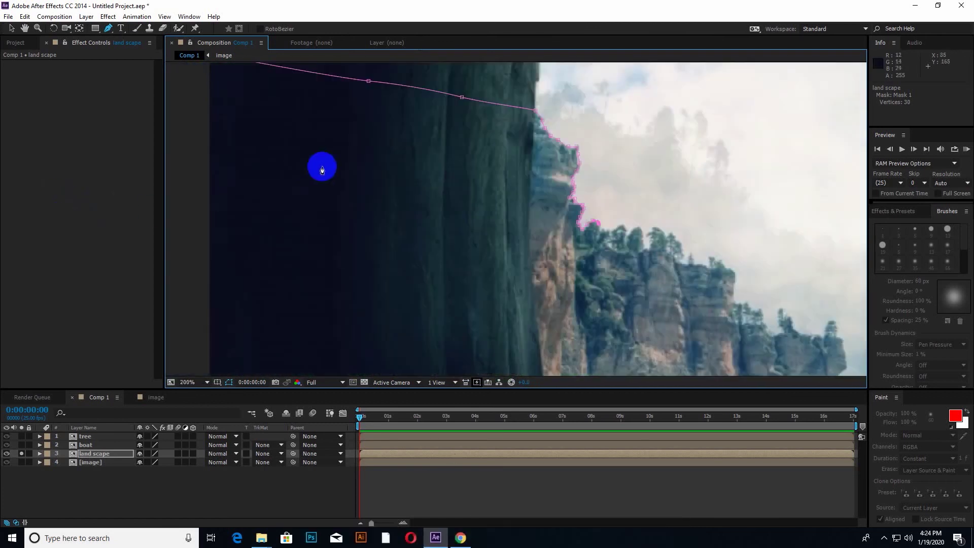
pyautogui.scroll(1, 647, 305)
pyautogui.moveTo(647, 305); pyautogui.dragTo(470, 231)
pyautogui.scroll(1, 397, 120)
pyautogui.moveTo(397, 120); pyautogui.dragTo(550, 175)
pyautogui.scroll(1, 342, 267)
pyautogui.click(573, 180)
pyautogui.click(592, 193)
pyautogui.click(609, 205)
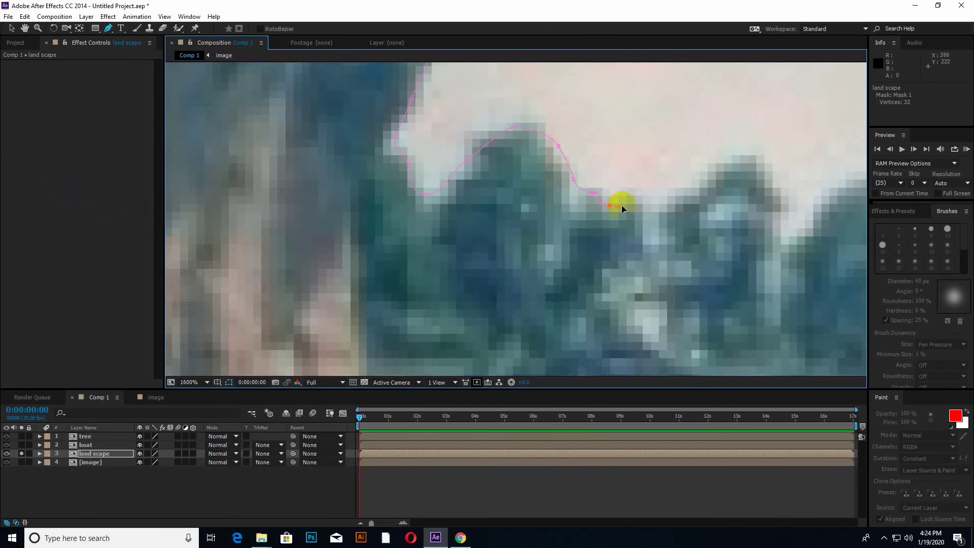
pyautogui.click(634, 203)
pyautogui.click(657, 219)
# Trace the landscape mask over the second treetop, through the gap and up the third tree's left side.
pyautogui.moveTo(629, 197); pyautogui.dragTo(350, 215)
pyautogui.click(405, 212)
pyautogui.click(425, 194)
pyautogui.click(523, 248)
pyautogui.click(551, 212)
pyautogui.click(577, 187)
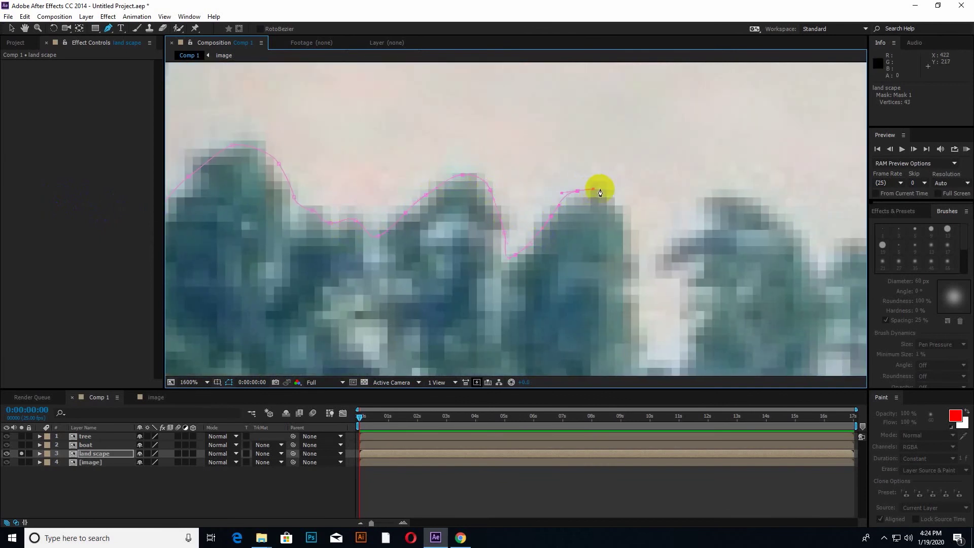
# Round the third treetop with the landscape mask and follow its right side down into the gap.
pyautogui.click(616, 197)
pyautogui.click(629, 230)
pyautogui.moveTo(520, 243); pyautogui.dragTo(160, 121)
pyautogui.click(277, 195)
pyautogui.click(296, 234)
pyautogui.moveTo(381, 523); pyautogui.dragTo(394, 523)
pyautogui.click(394, 522)
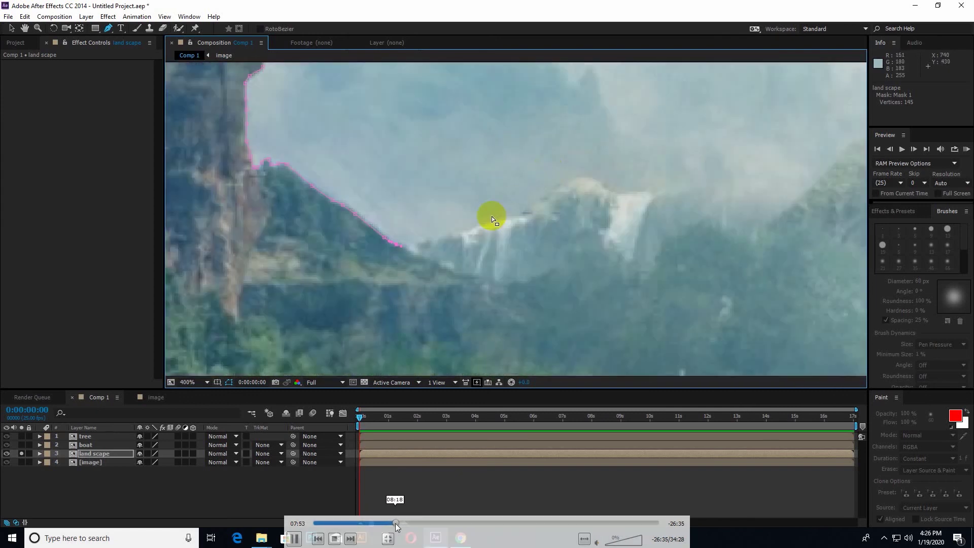
pyautogui.click(395, 522)
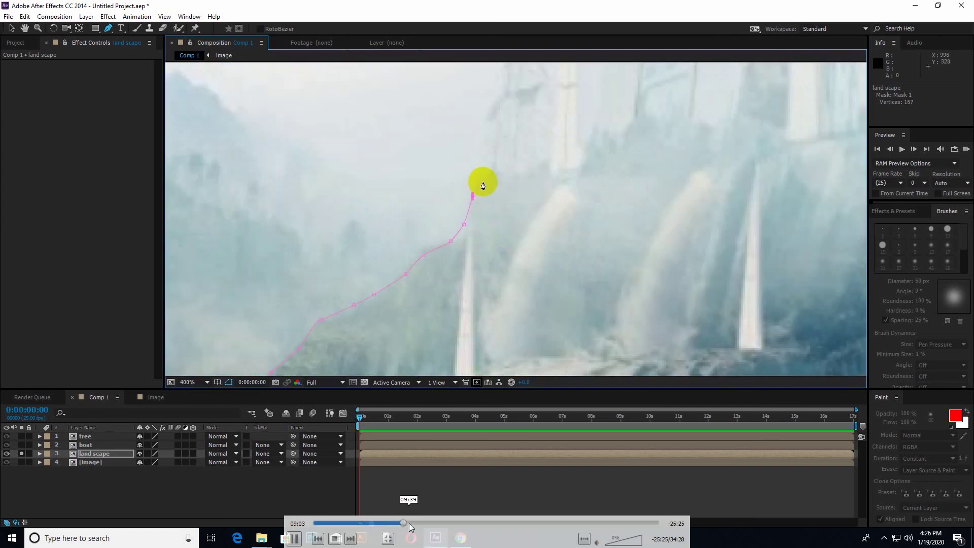
pyautogui.click(411, 523)
pyautogui.click(417, 522)
pyautogui.click(427, 522)
pyautogui.click(434, 523)
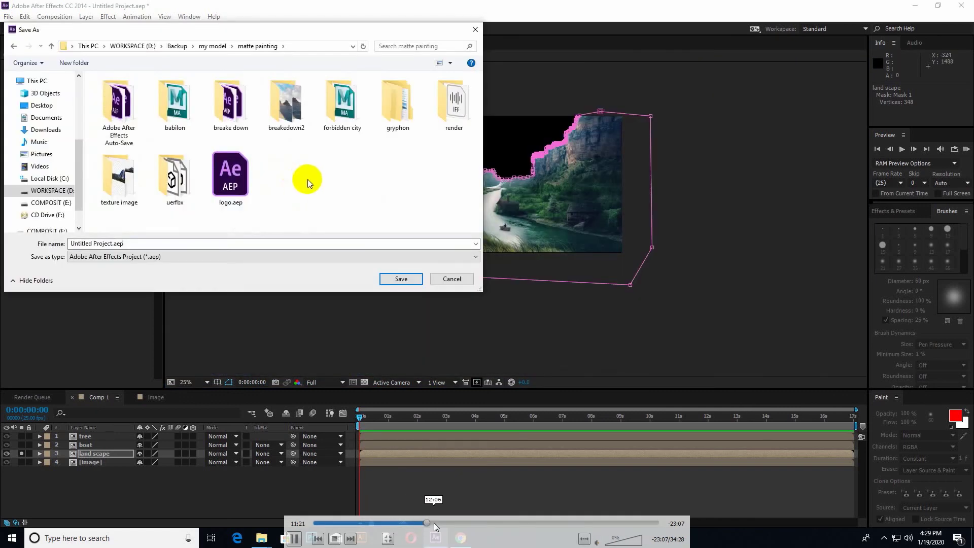
pyautogui.click(422, 522)
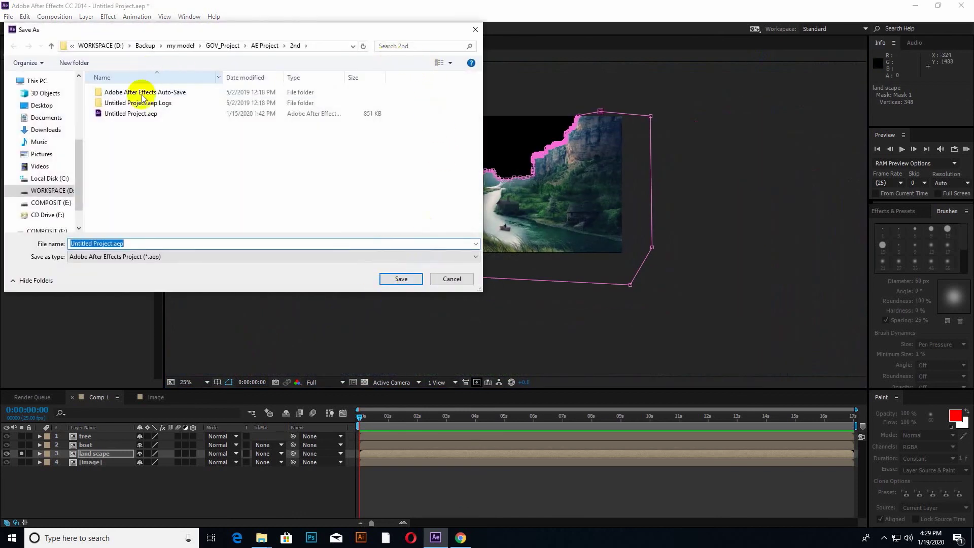
# Browse to the "matte painting" folder inside "my model" as the save location for the project.
pyautogui.click(181, 45)
pyautogui.scroll(-2, 132, 184)
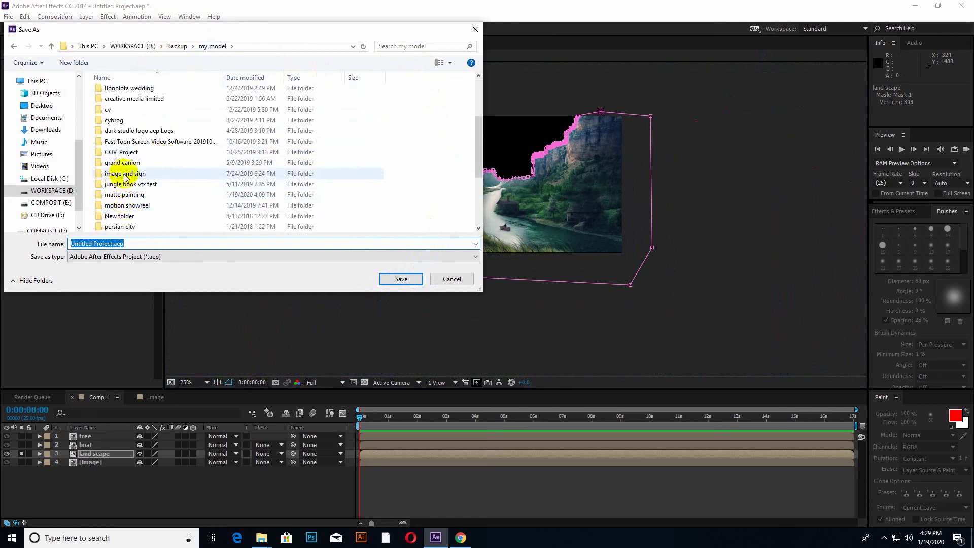
pyautogui.doubleClick(123, 195)
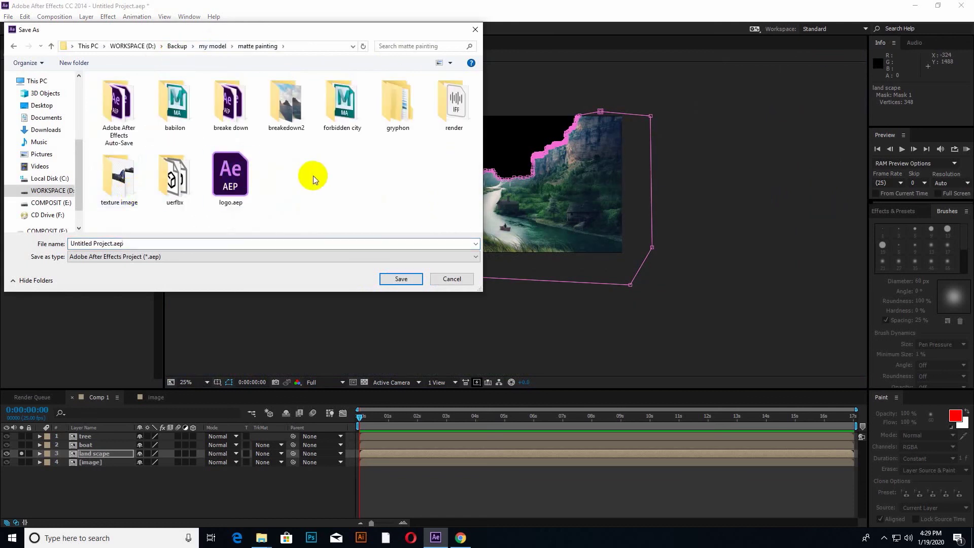
pyautogui.click(116, 244)
pyautogui.click(210, 46)
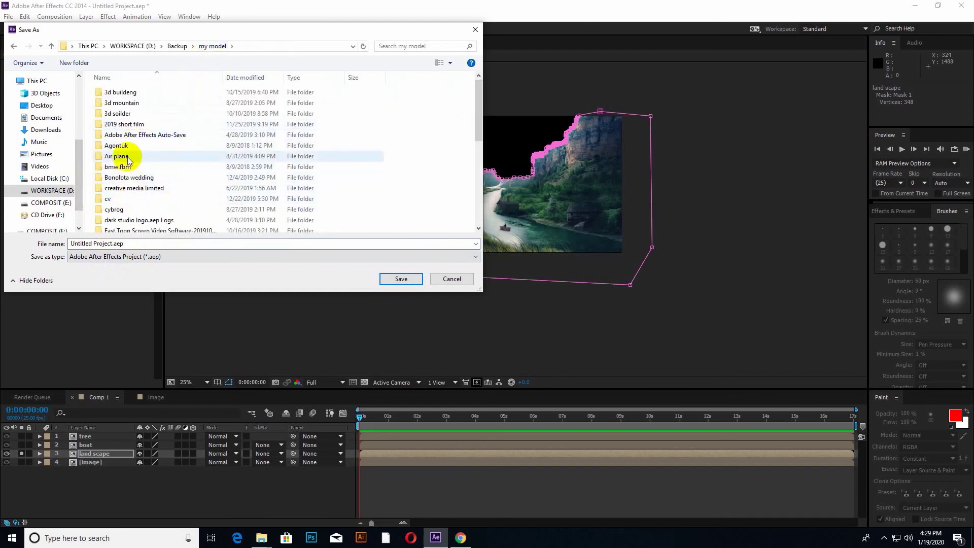
pyautogui.scroll(-2, 134, 174)
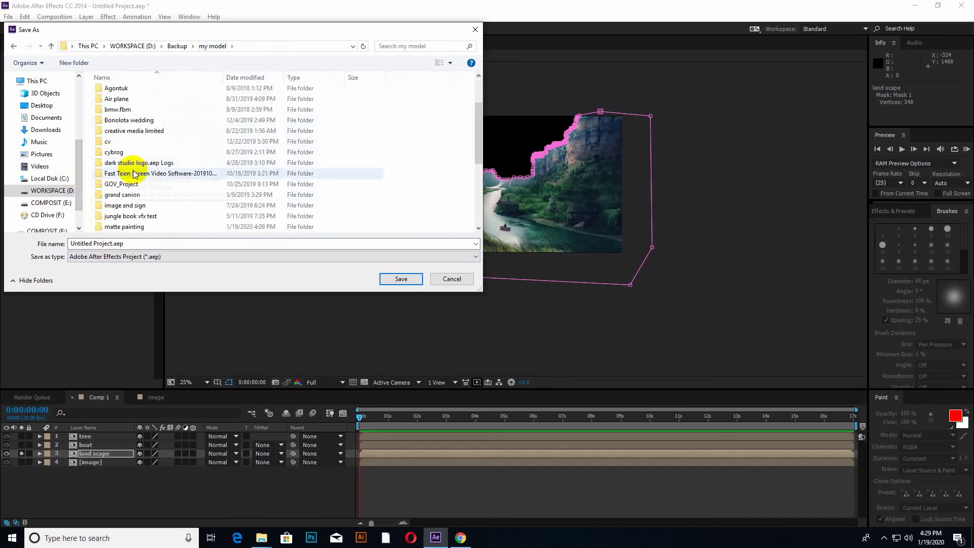
pyautogui.doubleClick(126, 226)
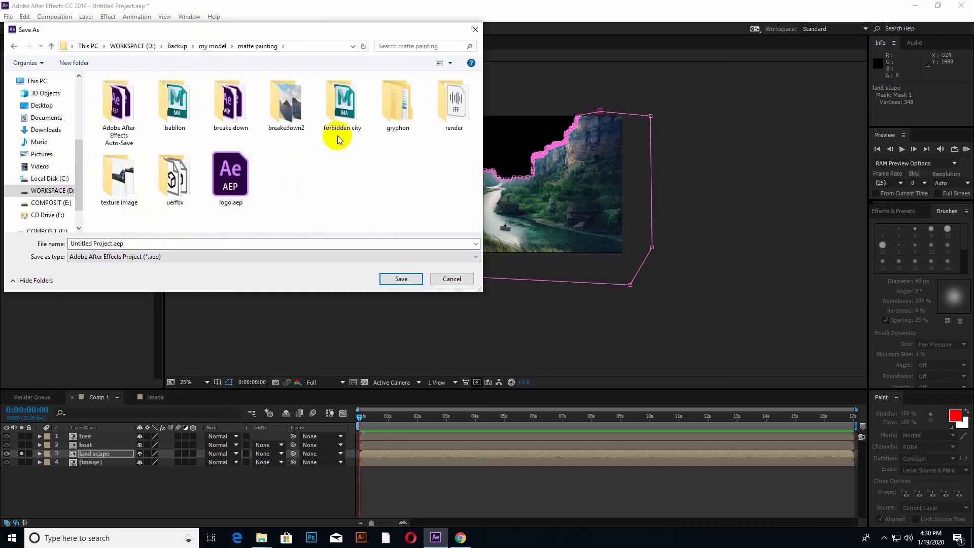
# Create a folder named "repto" inside the "matte painting" folder and open it as the save location.
pyautogui.click(76, 63)
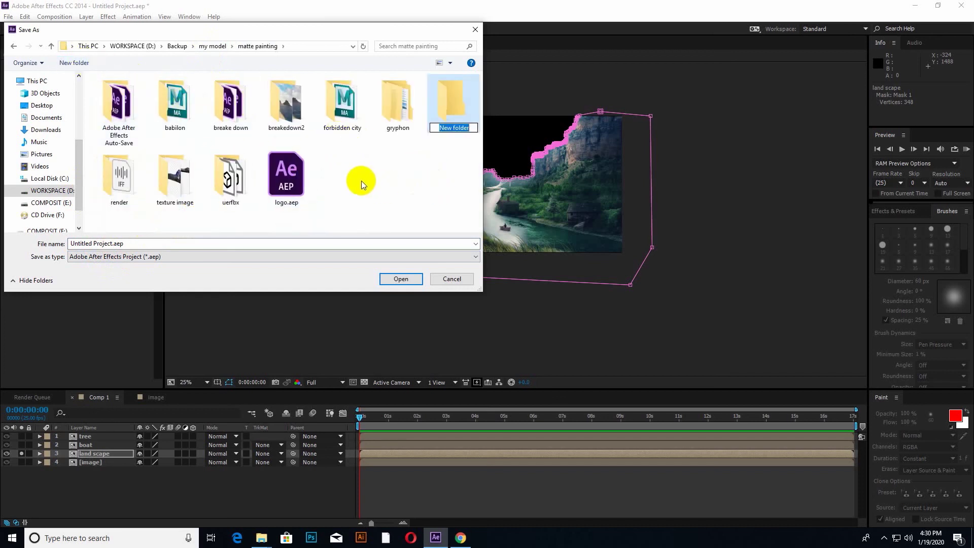
pyautogui.write('rept')
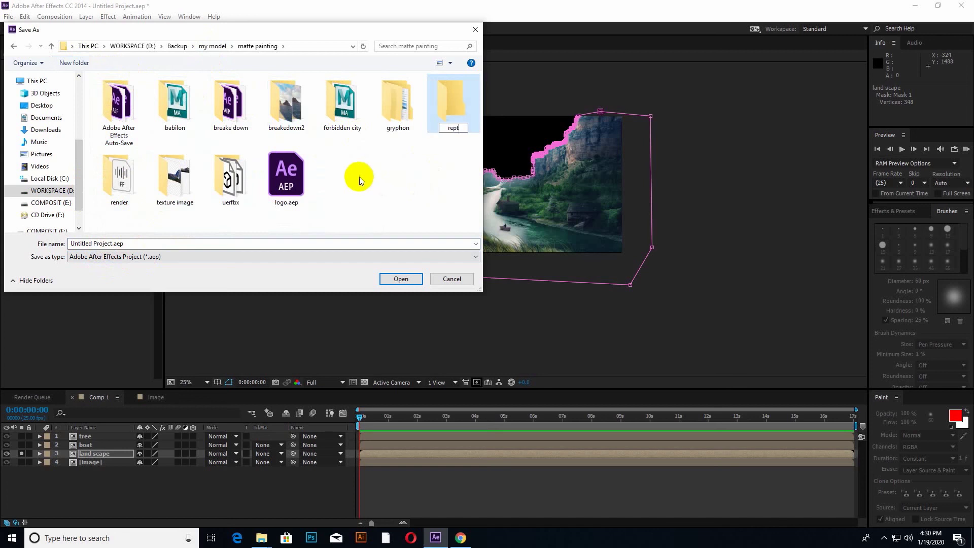
pyautogui.write('o')
pyautogui.click(364, 176)
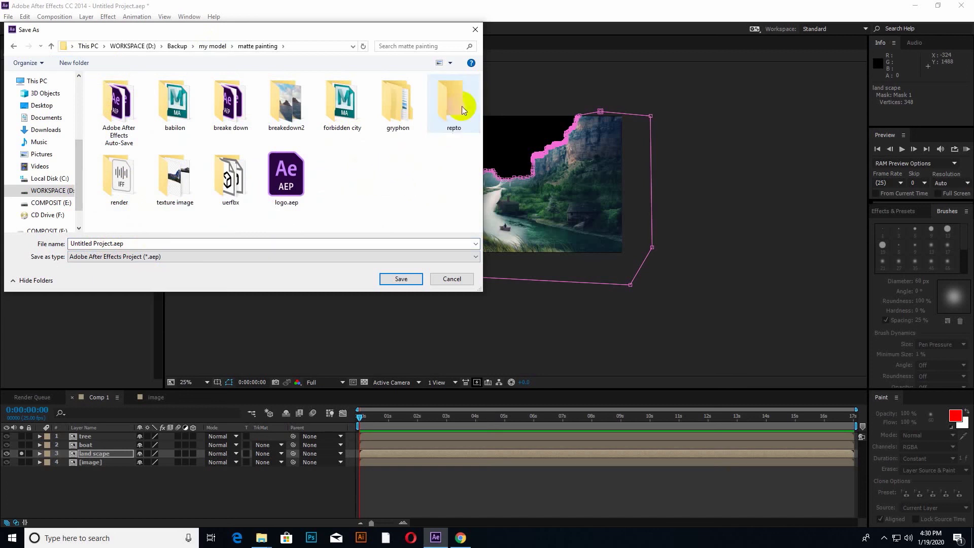
pyautogui.click(117, 179)
pyautogui.doubleClick(117, 178)
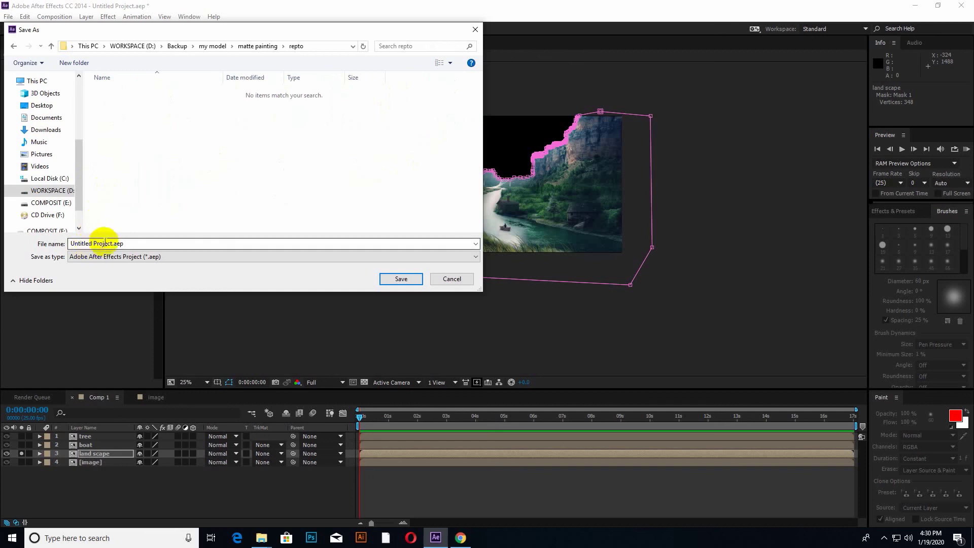
# Name the project file "matte painting.aep" and save it in the "repto" folder.
pyautogui.click(112, 242)
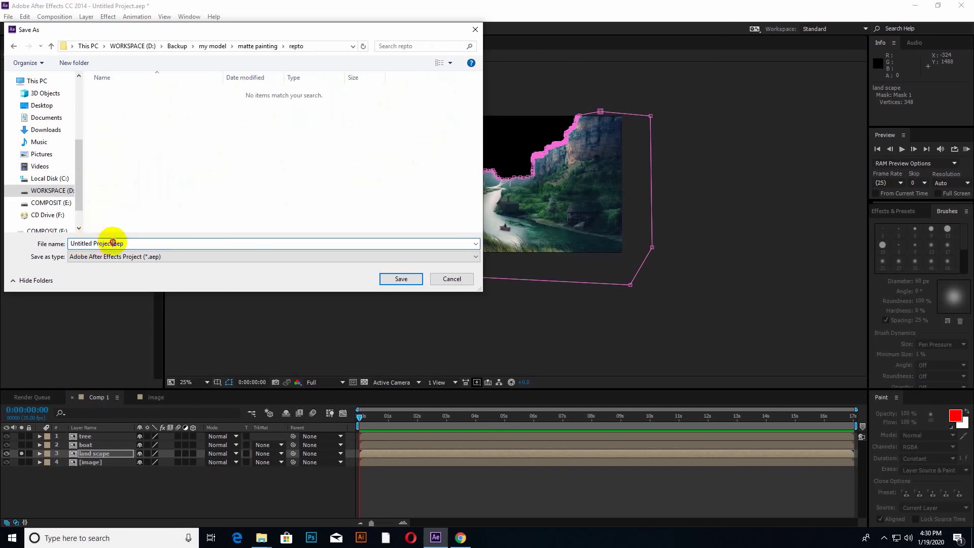
pyautogui.moveTo(112, 242); pyautogui.dragTo(44, 245)
pyautogui.write('ma')
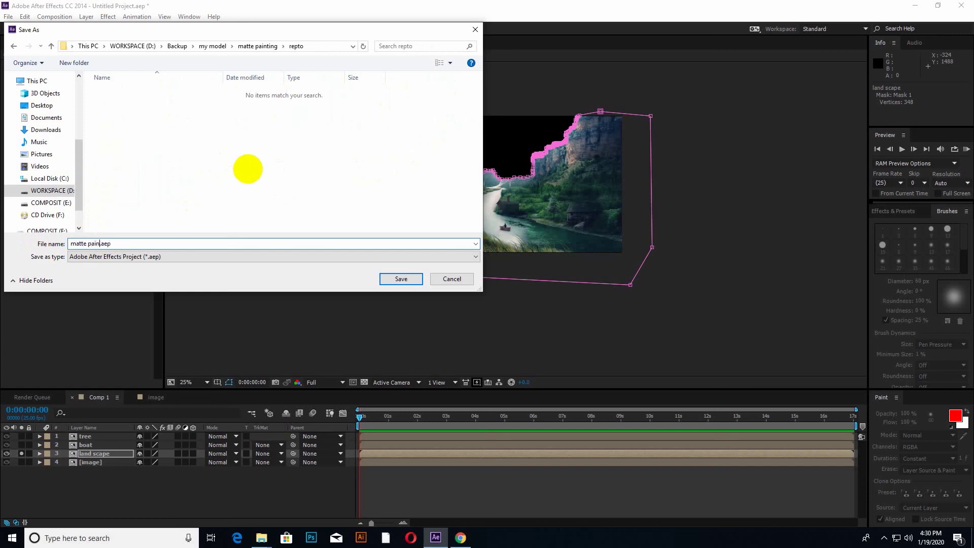
pyautogui.write('tte painting')
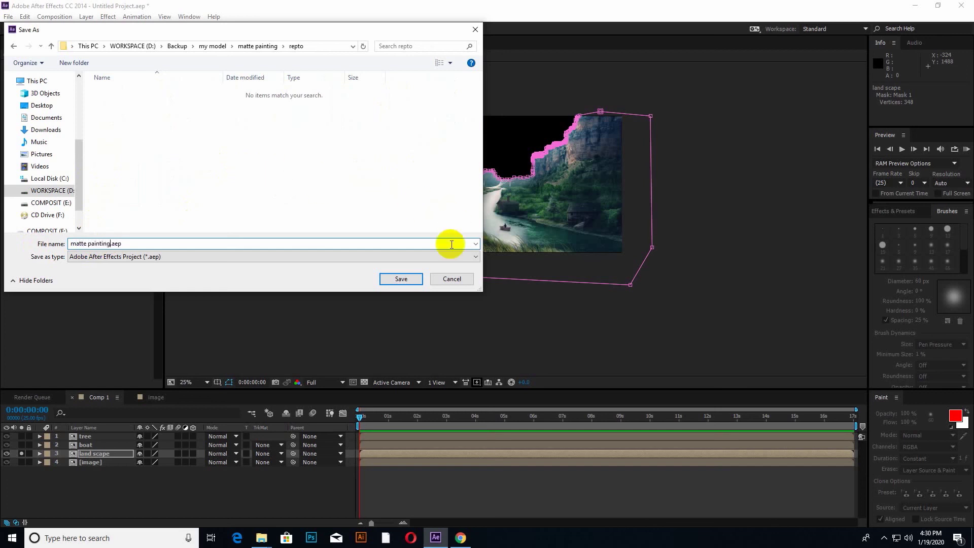
pyautogui.click(401, 278)
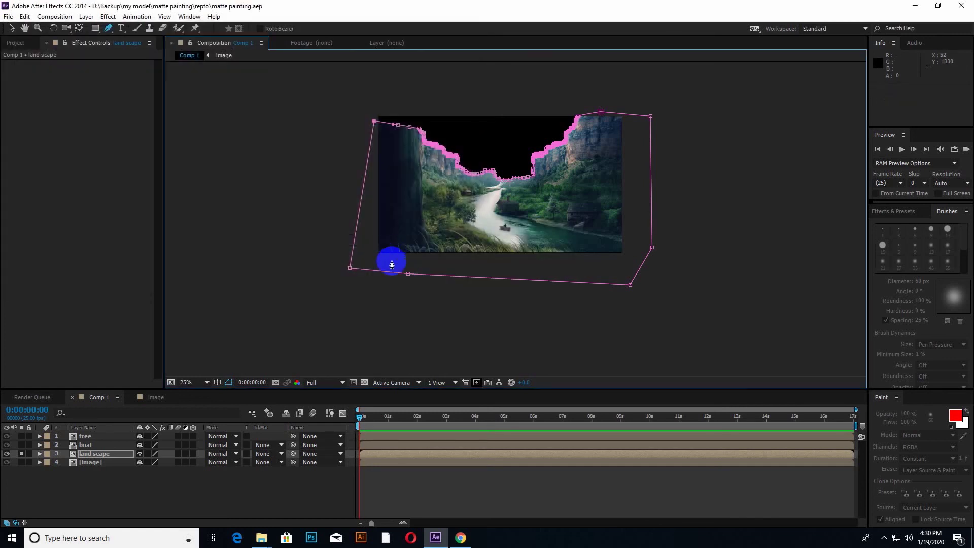
# Turn off solo for the land scape layer and select the original image layer in Comp 1.
pyautogui.click(54, 479)
pyautogui.click(21, 453)
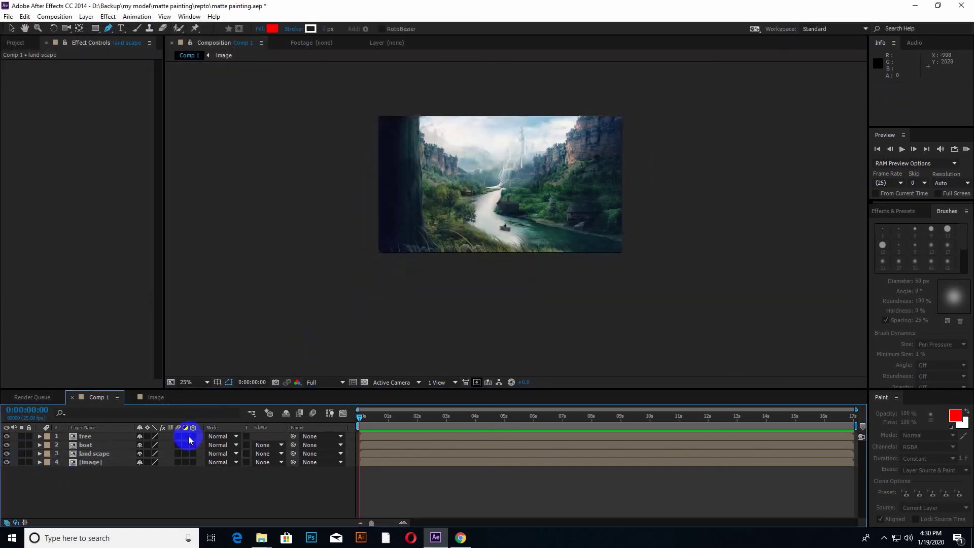
pyautogui.click(87, 462)
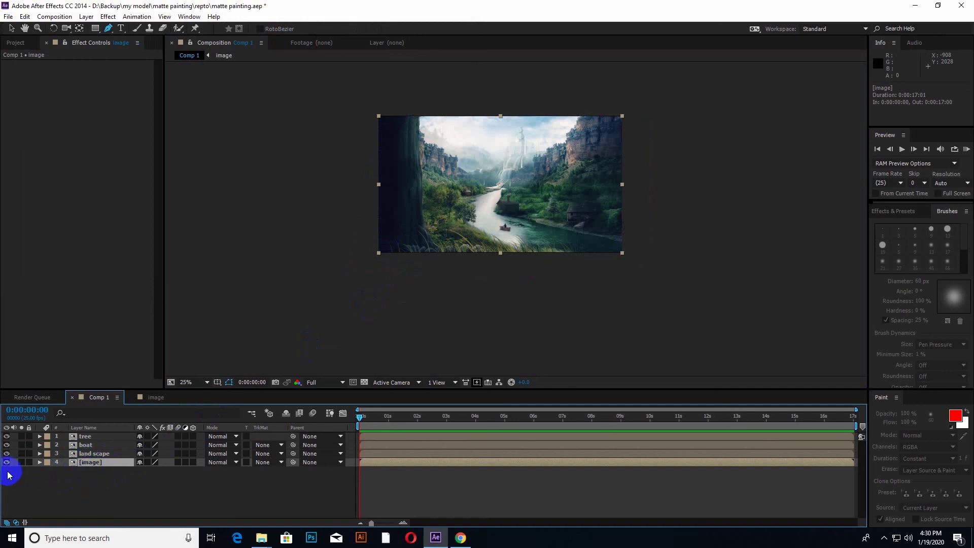